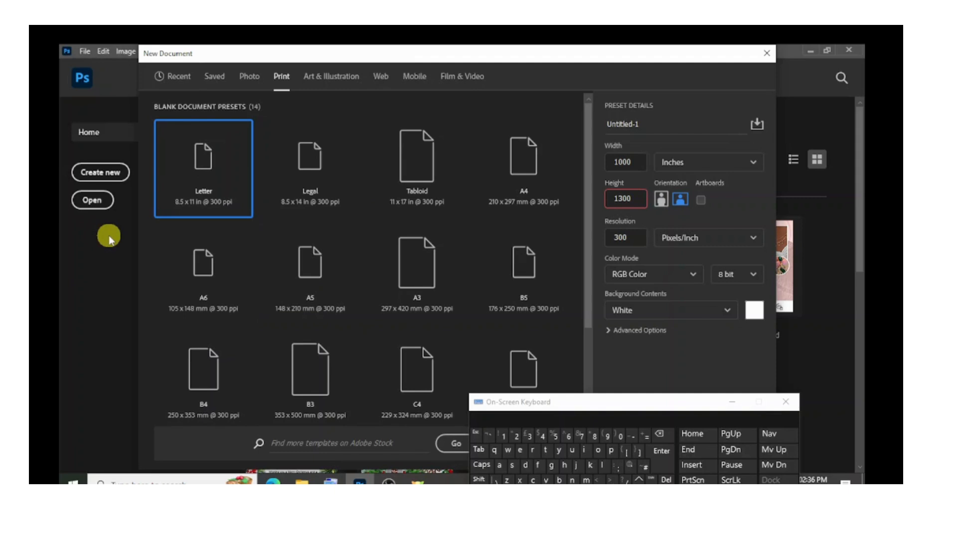
Dismiss the current New Document dialog, then begin a fresh document and show the Print presets.
{"action": "left_click", "coordinate": [761, 60]}
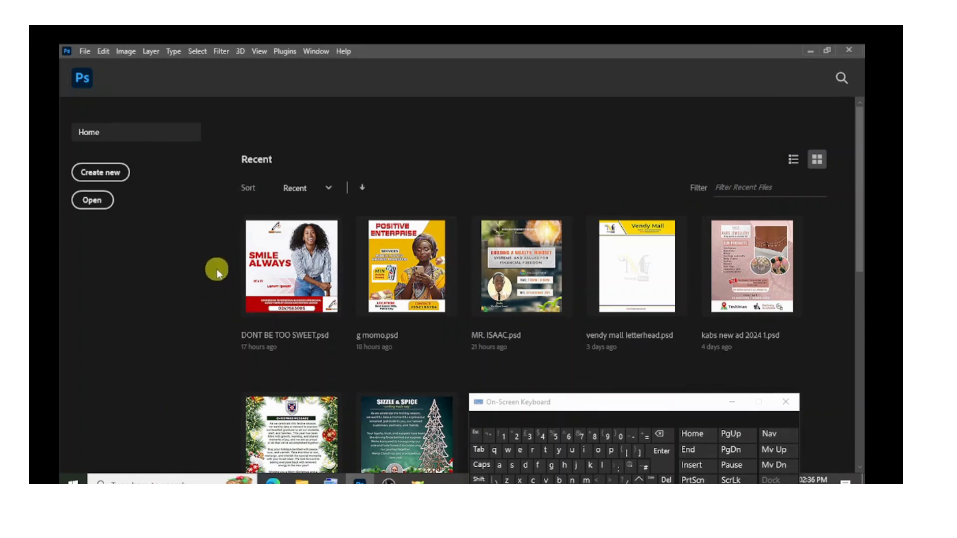
{"action": "left_click", "coordinate": [111, 182]}
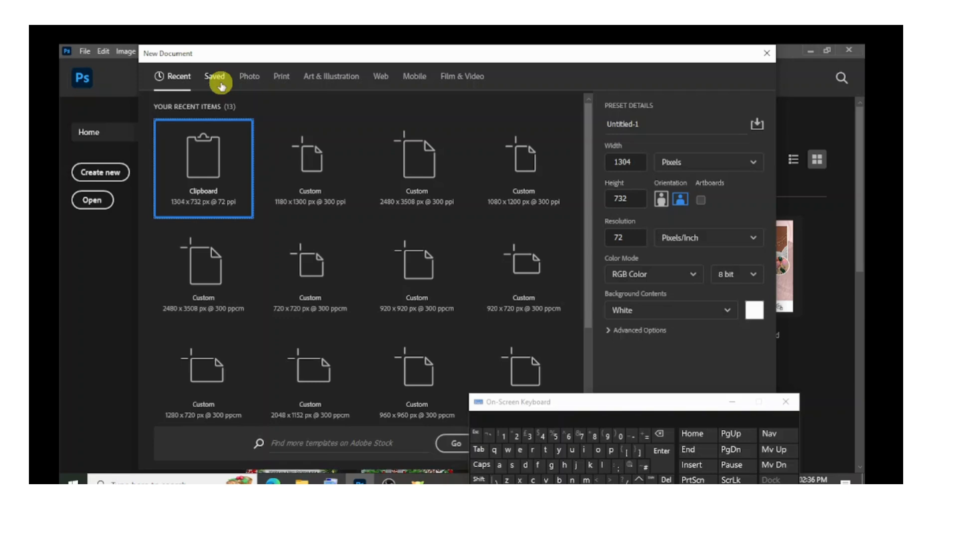
{"action": "left_click", "coordinate": [223, 83]}
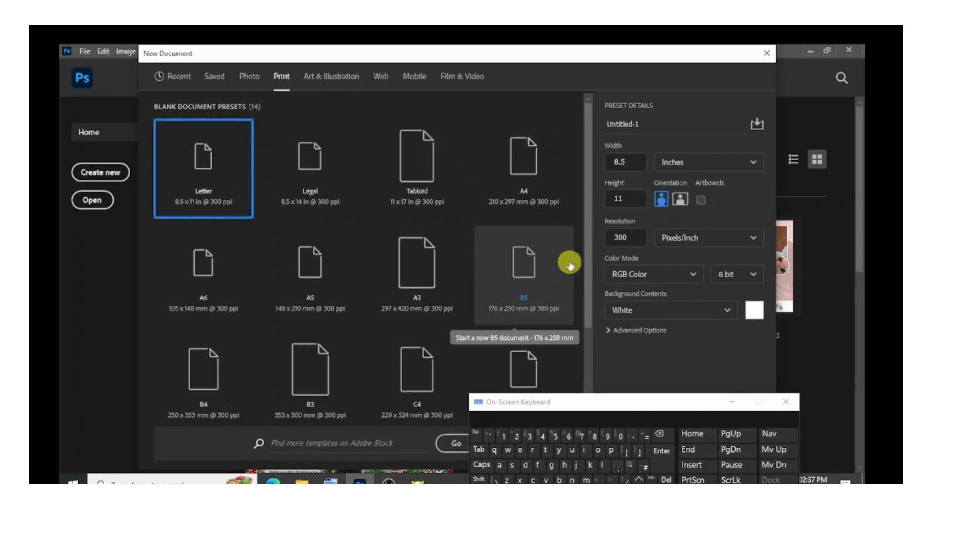
Try to set the document size to 1200 inches wide and 1300 inches high.
{"action": "left_click", "coordinate": [626, 161]}
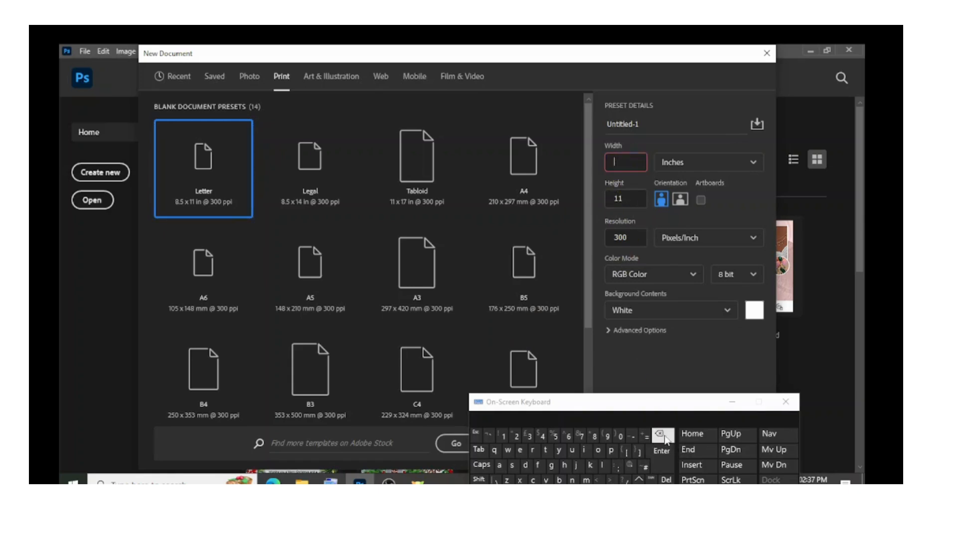
{"action": "left_click", "coordinate": [515, 436]}
{"action": "left_click", "coordinate": [618, 436]}
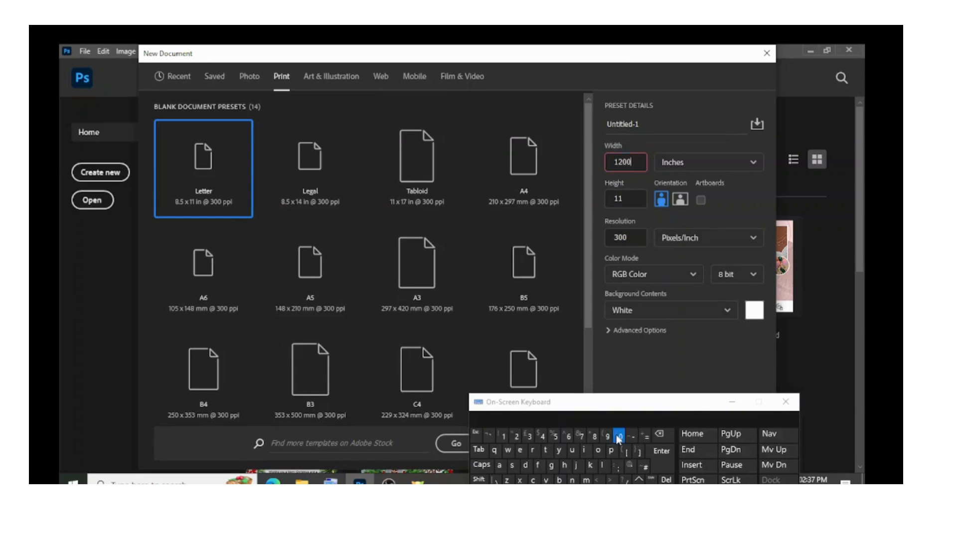
{"action": "left_click", "coordinate": [623, 200]}
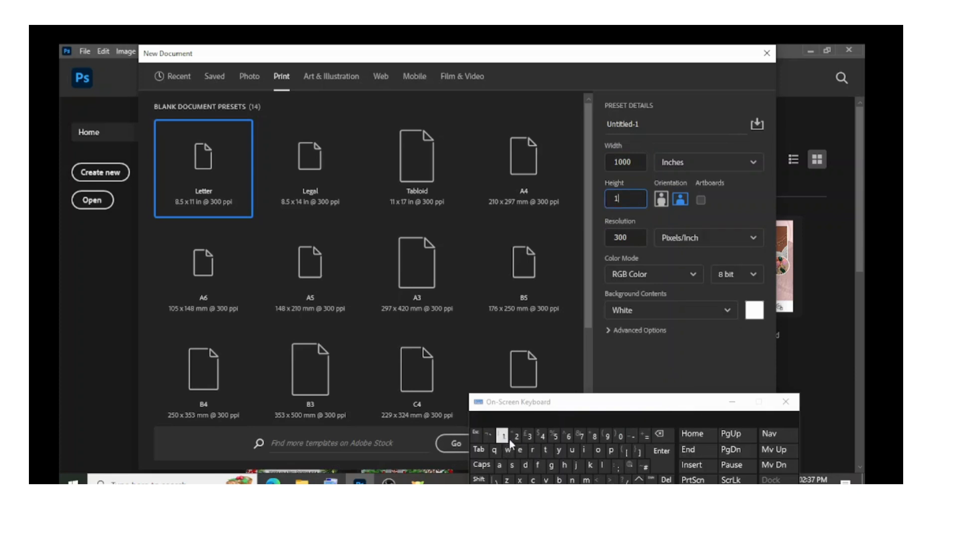
{"action": "left_click", "coordinate": [529, 436]}
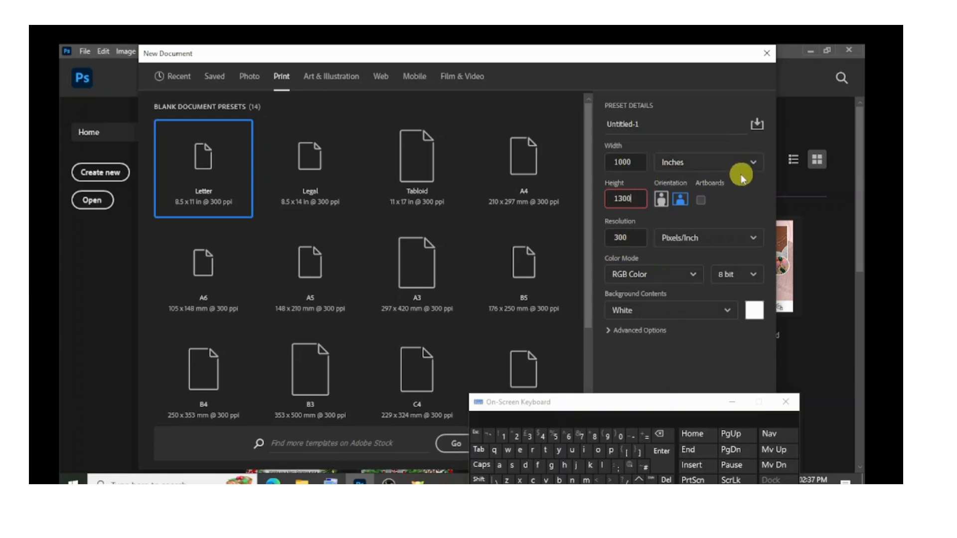
Change the document's unit to pixels and set its size to 1200 px wide and 1300 px high.
{"action": "left_click", "coordinate": [754, 165]}
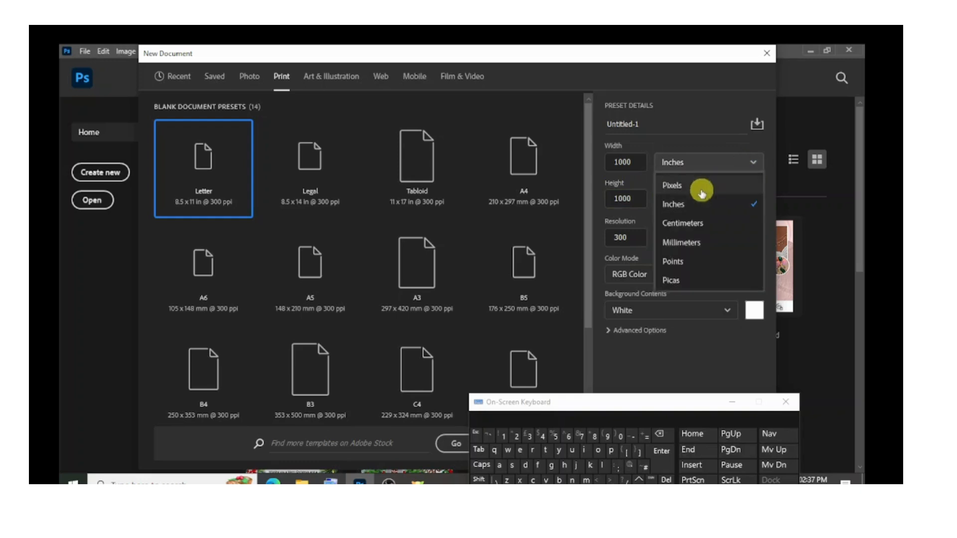
{"action": "left_click", "coordinate": [638, 187]}
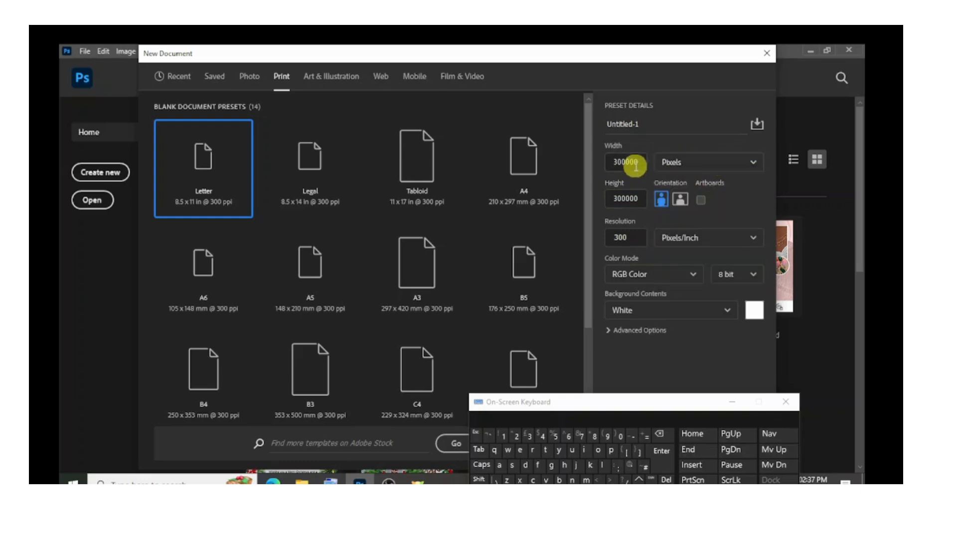
{"action": "double_click", "coordinate": [619, 162]}
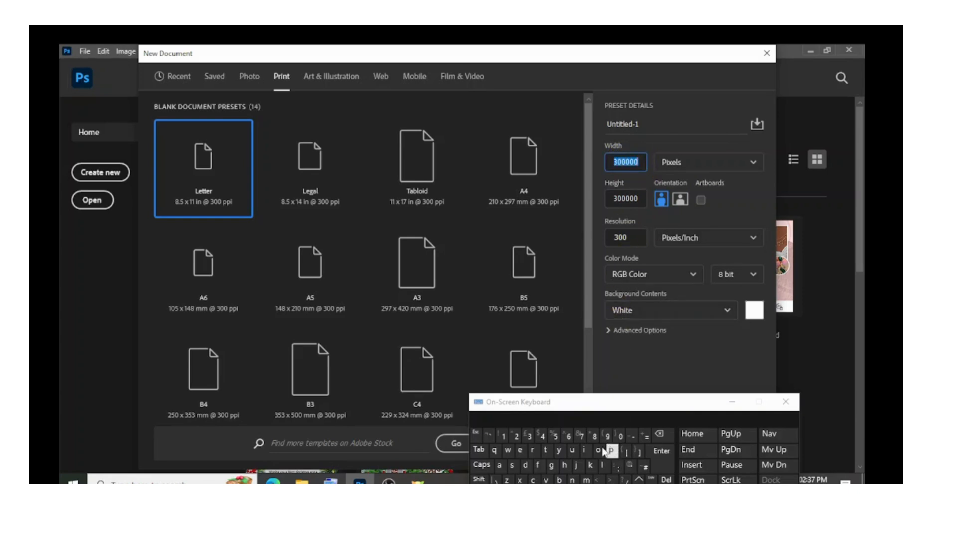
{"action": "left_click", "coordinate": [503, 437]}
{"action": "left_click", "coordinate": [516, 437]}
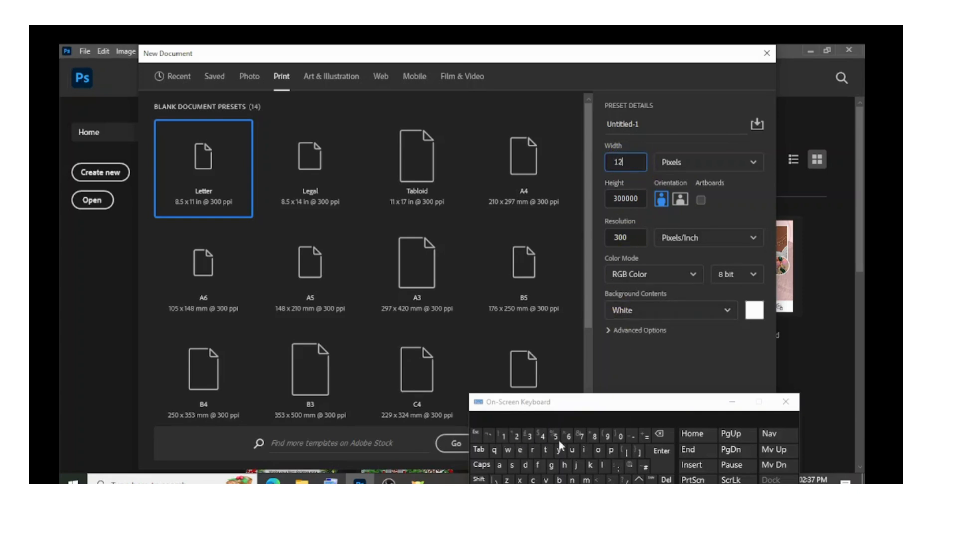
{"action": "left_click", "coordinate": [619, 436]}
{"action": "left_click", "coordinate": [626, 198]}
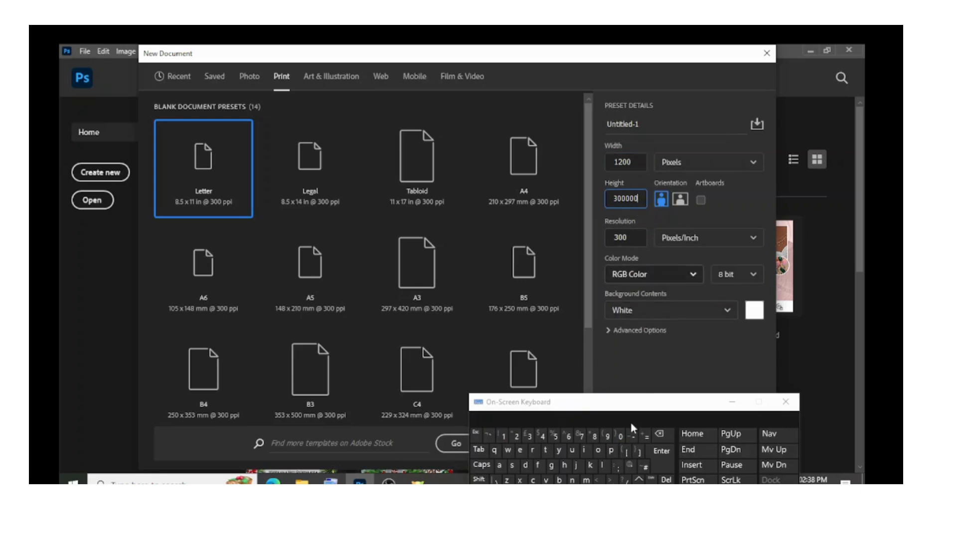
{"action": "left_click", "coordinate": [661, 436]}
{"action": "left_click", "coordinate": [661, 437]}
{"action": "left_click", "coordinate": [662, 437]}
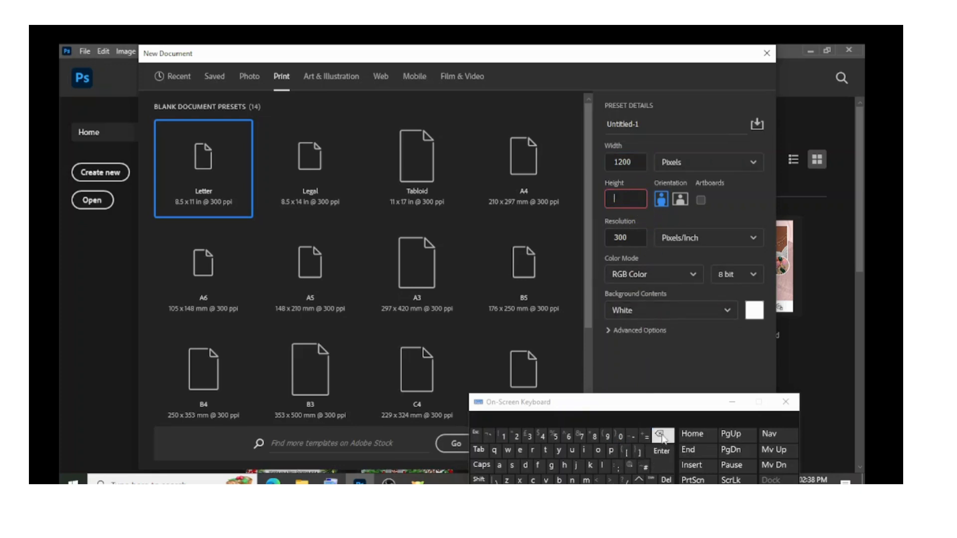
{"action": "type", "text": "1"}
{"action": "left_click", "coordinate": [530, 437]}
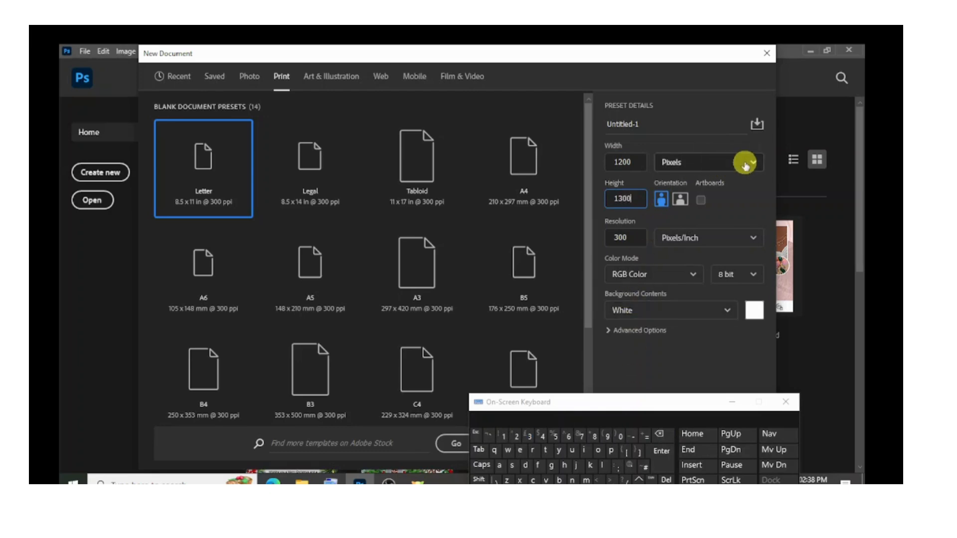
{"action": "left_click", "coordinate": [752, 165]}
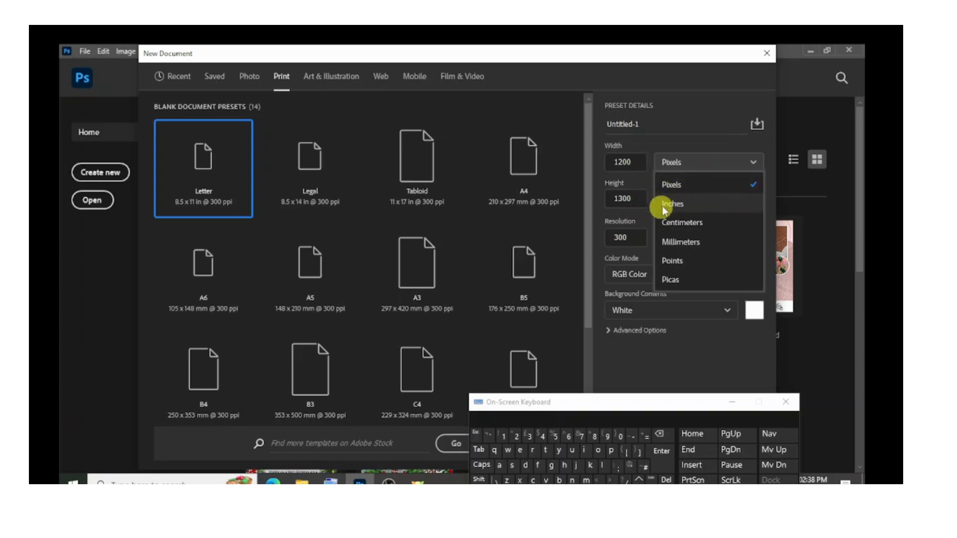
{"action": "left_click", "coordinate": [702, 191]}
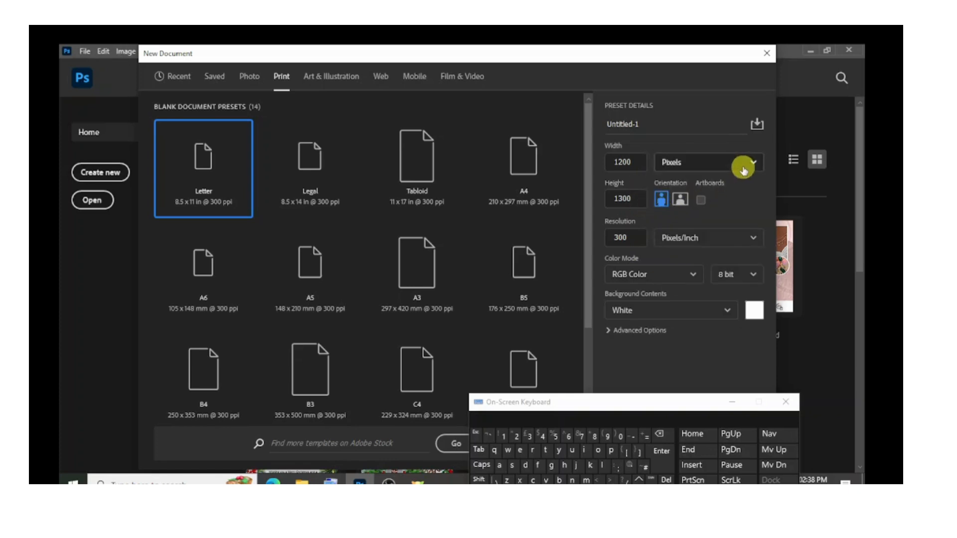
{"action": "left_click", "coordinate": [738, 169]}
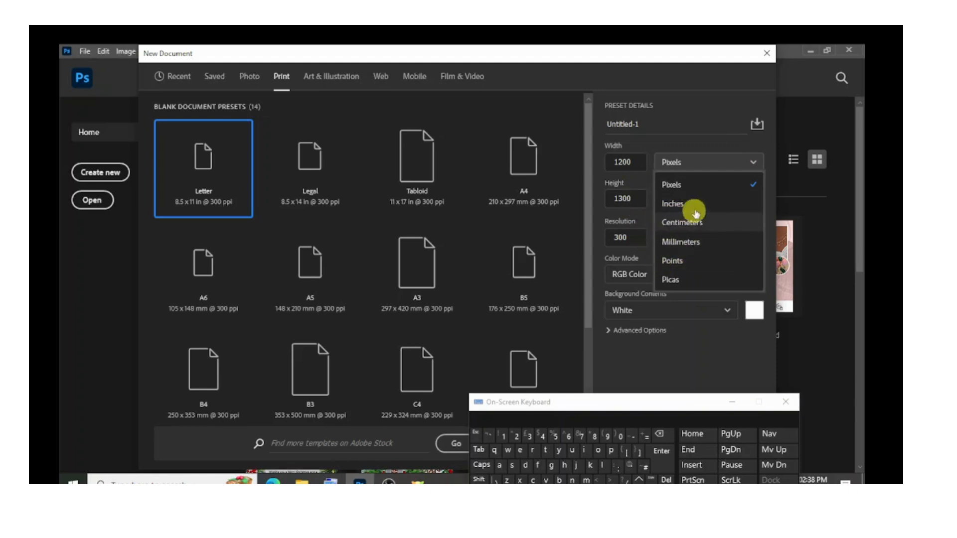
{"action": "left_click", "coordinate": [745, 159]}
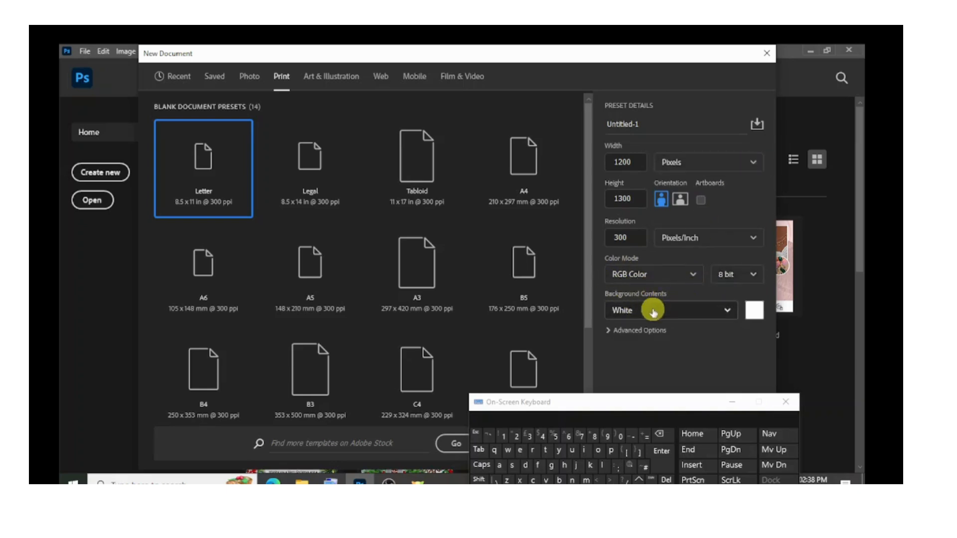
Move the on-screen keyboard out of the way and create the document with the entered settings.
{"action": "left_click_drag", "start_coordinate": [637, 397], "coordinate": [633, 475]}
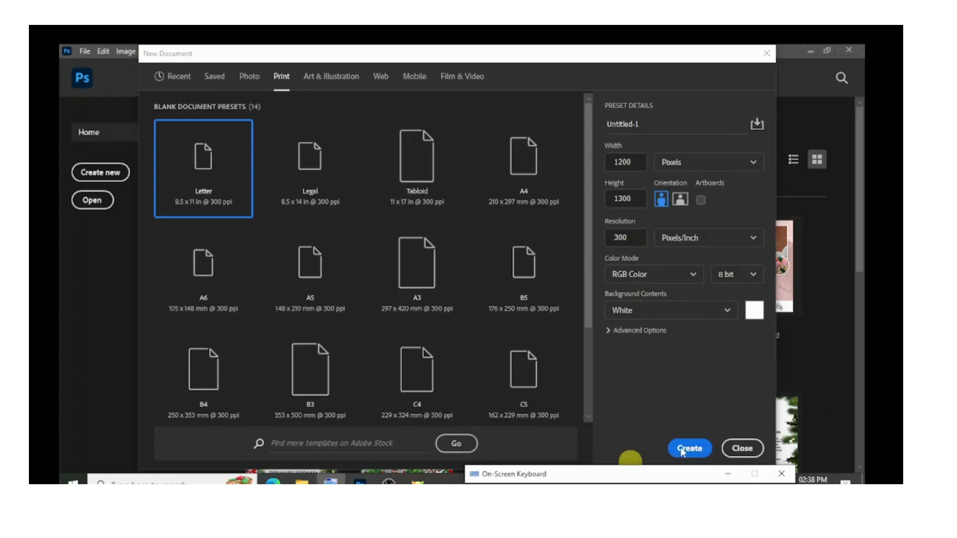
{"action": "left_click", "coordinate": [688, 449]}
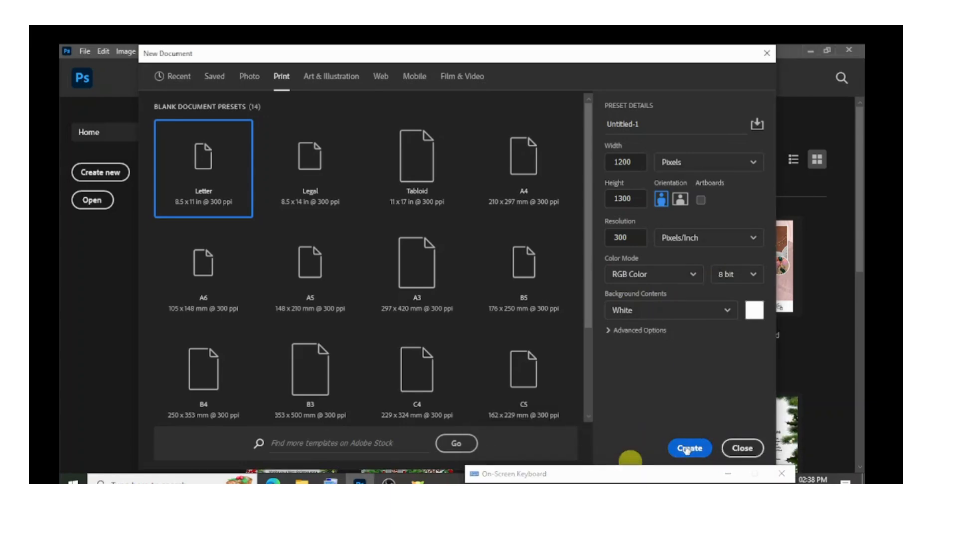
{"action": "left_click", "coordinate": [687, 448]}
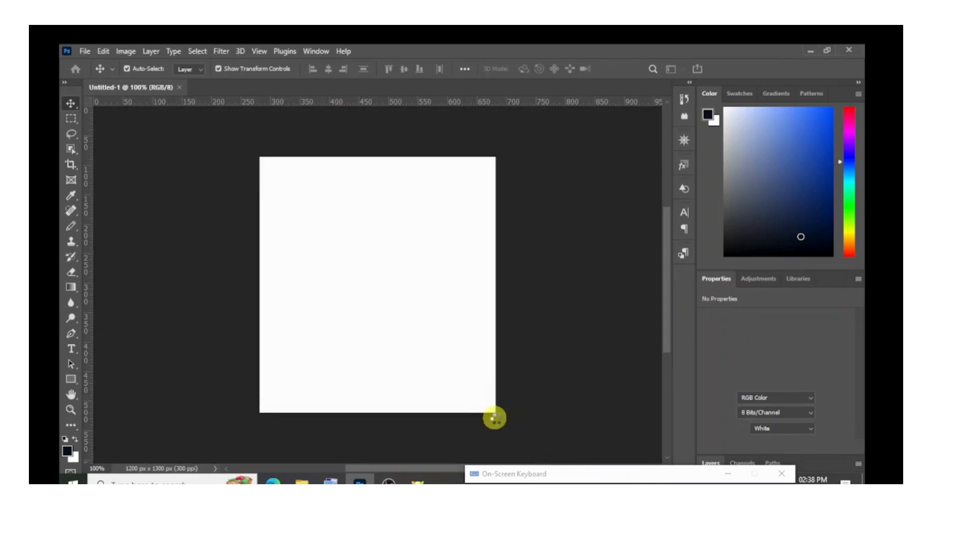
{"action": "left_click_drag", "start_coordinate": [540, 475], "coordinate": [613, 362]}
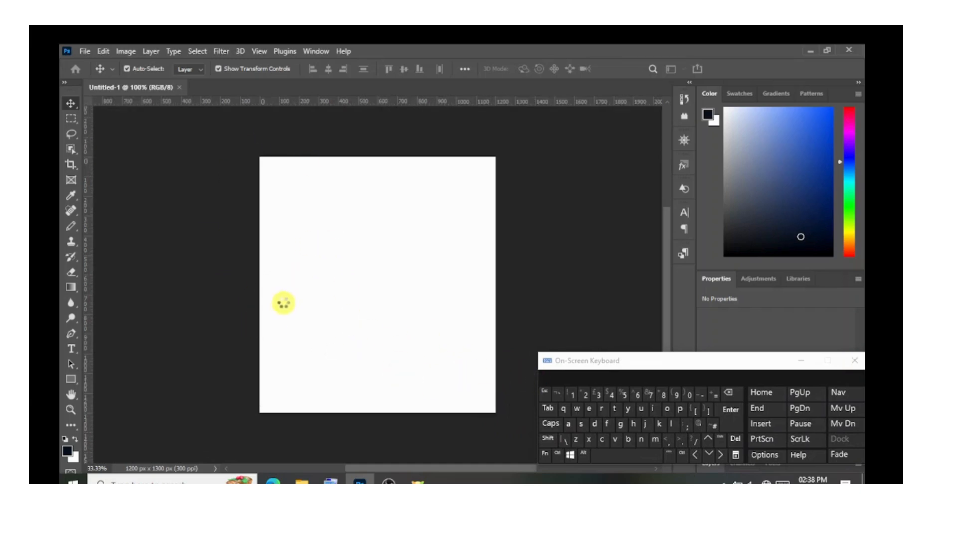
{"action": "left_click_drag", "start_coordinate": [661, 366], "coordinate": [645, 270]}
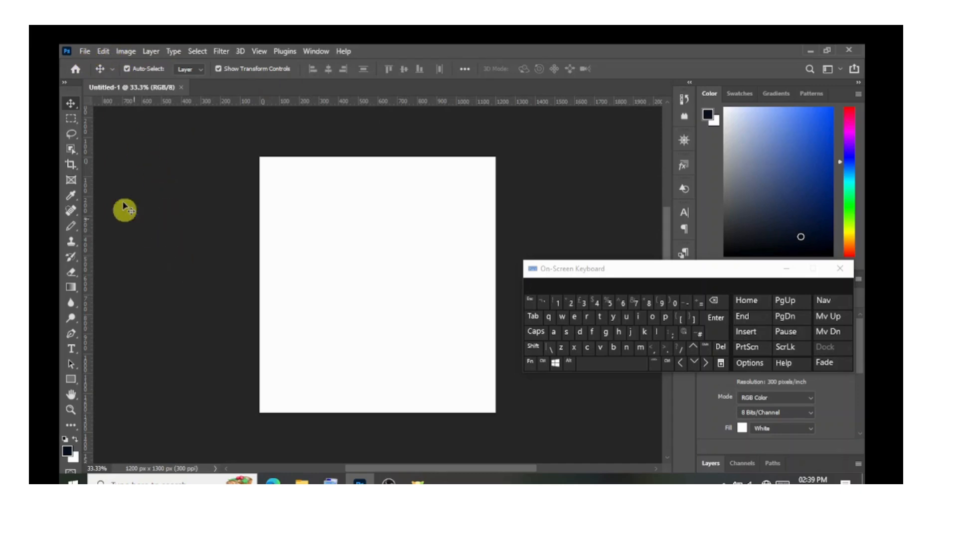
{"action": "left_click", "coordinate": [85, 52]}
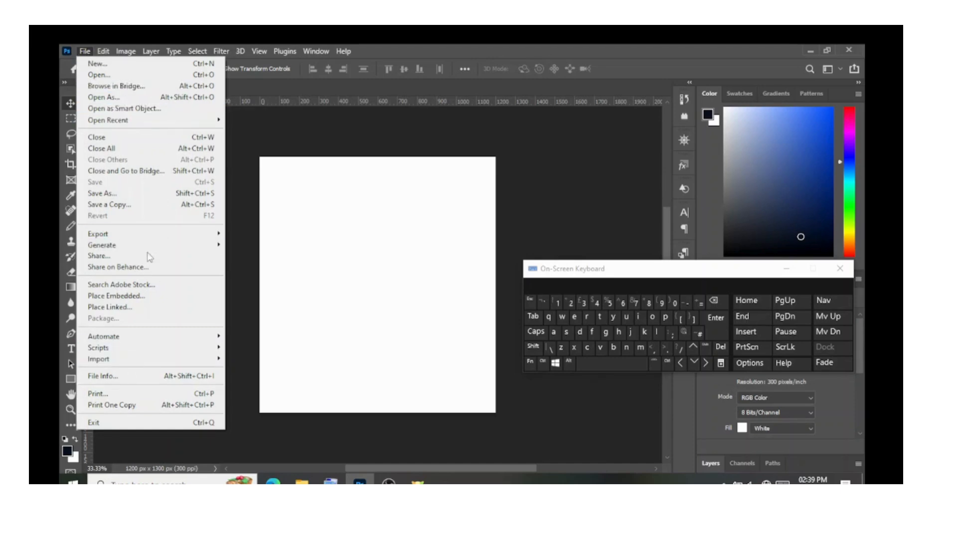
{"action": "left_click", "coordinate": [225, 165]}
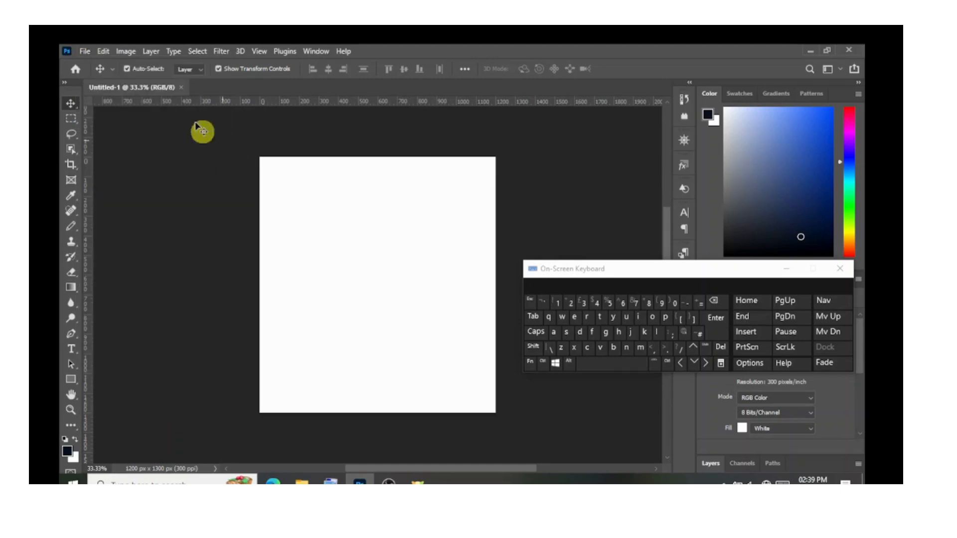
{"action": "left_click", "coordinate": [126, 50]}
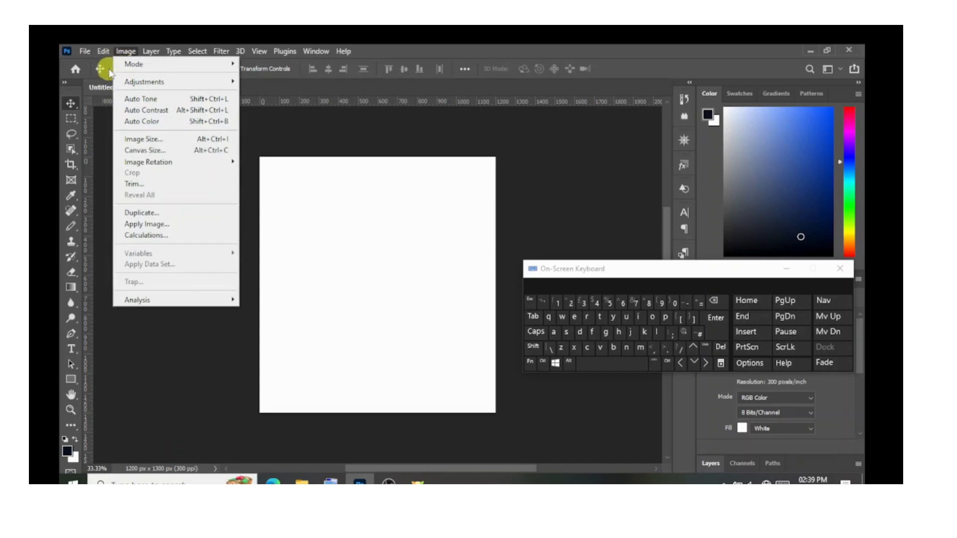
{"action": "left_click", "coordinate": [102, 55]}
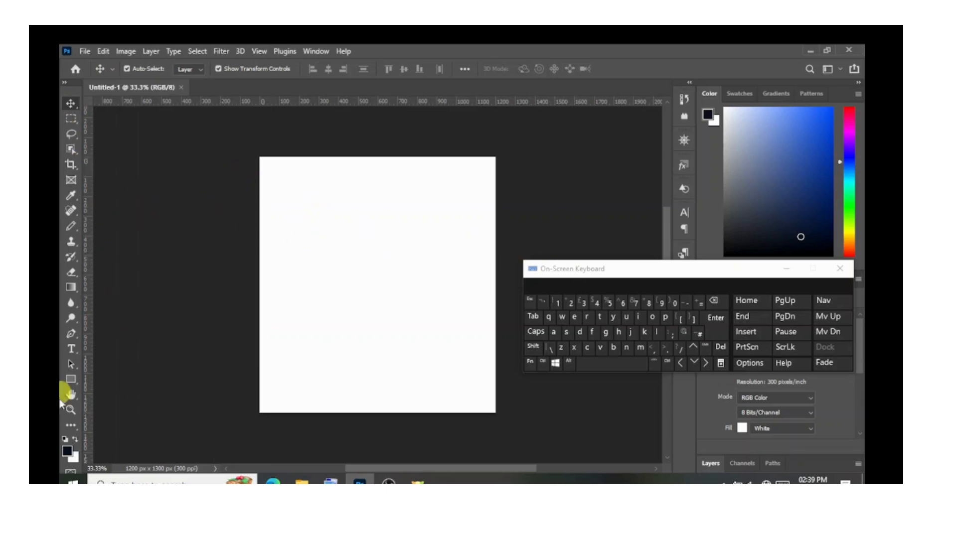
Move the on-screen keyboard aside, expand the layer list to reveal the Background layer, and minimize the keyboard.
{"action": "left_click_drag", "start_coordinate": [623, 273], "coordinate": [495, 74]}
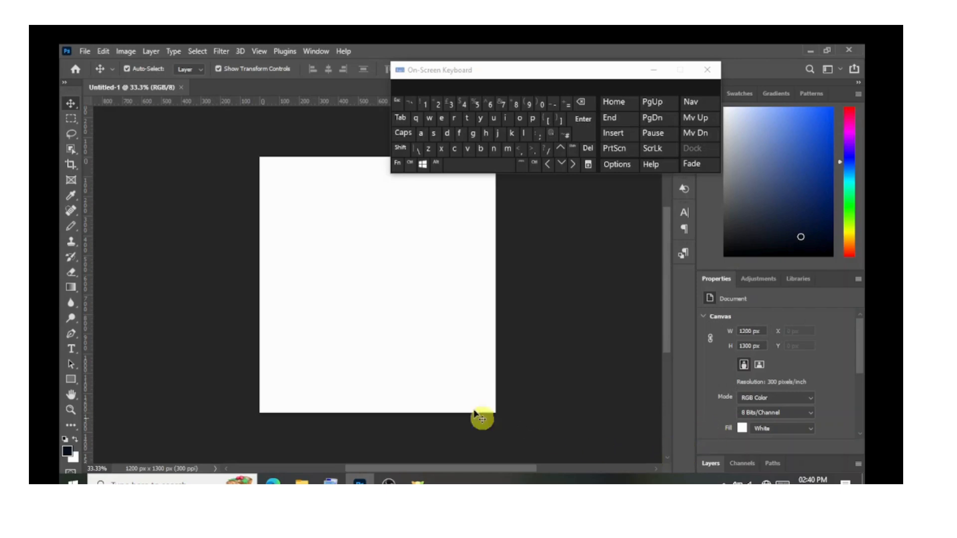
{"action": "left_click", "coordinate": [710, 464]}
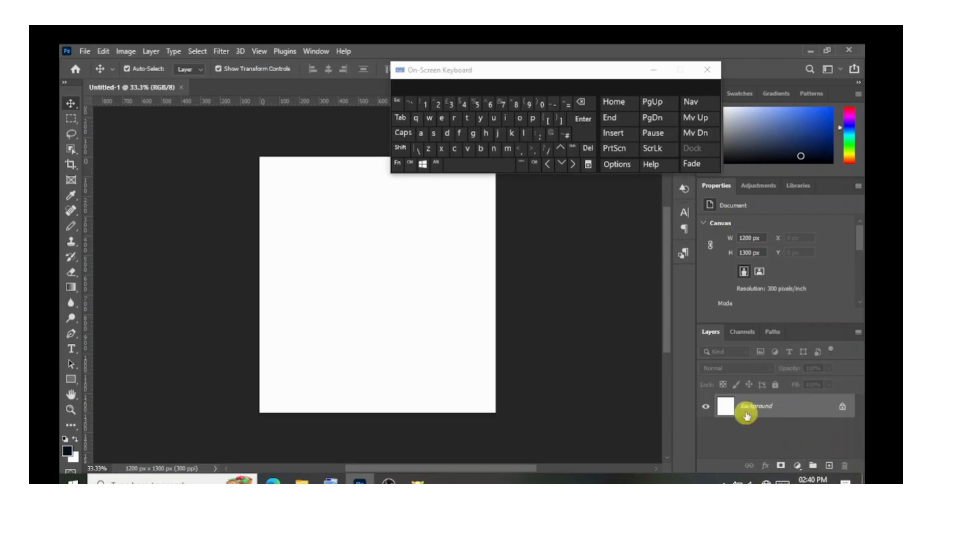
{"action": "left_click", "coordinate": [654, 70]}
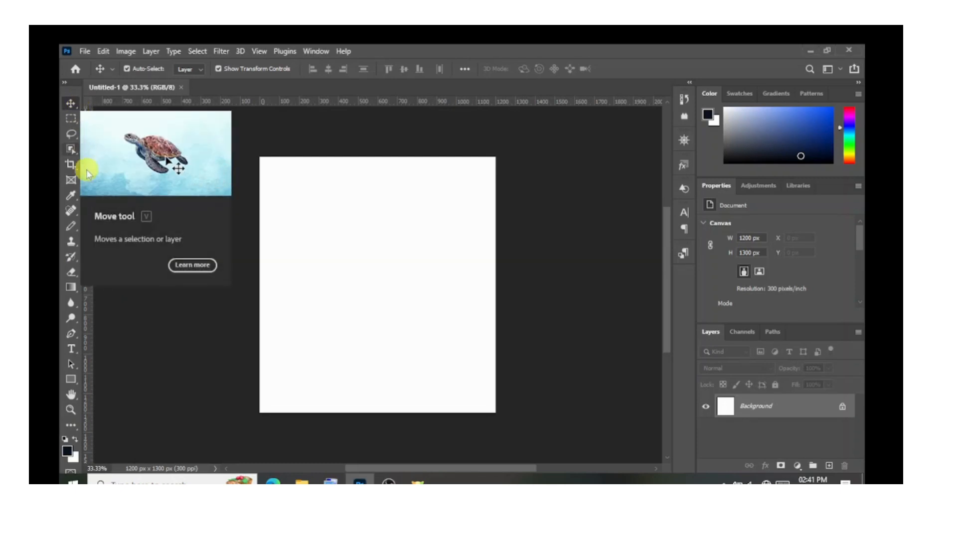
{"action": "right_click", "coordinate": [71, 104]}
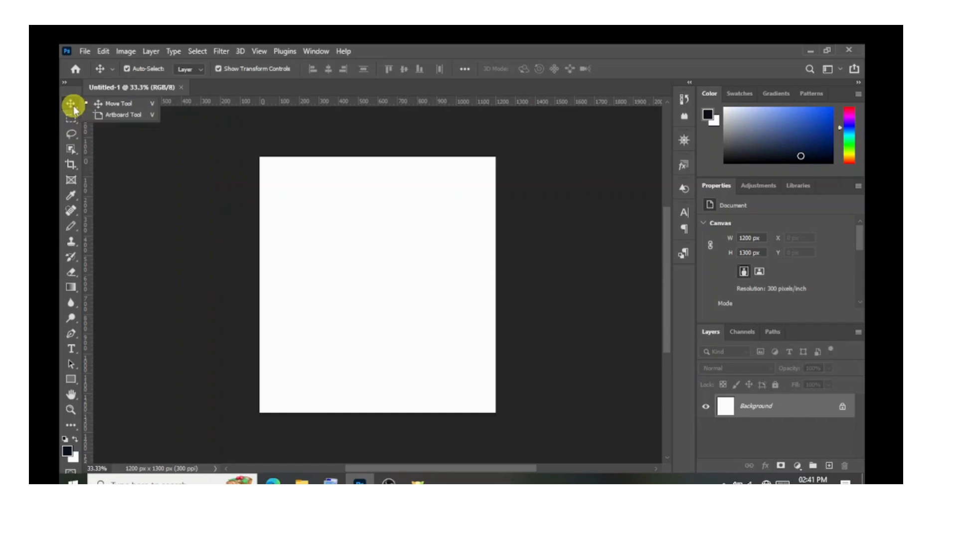
{"action": "left_click", "coordinate": [73, 107]}
{"action": "right_click", "coordinate": [73, 108]}
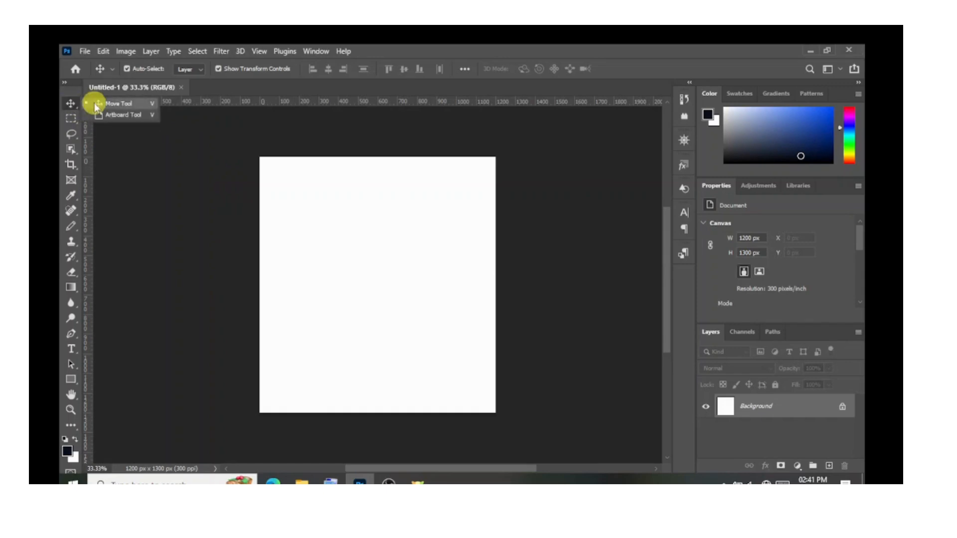
{"action": "left_click", "coordinate": [72, 108]}
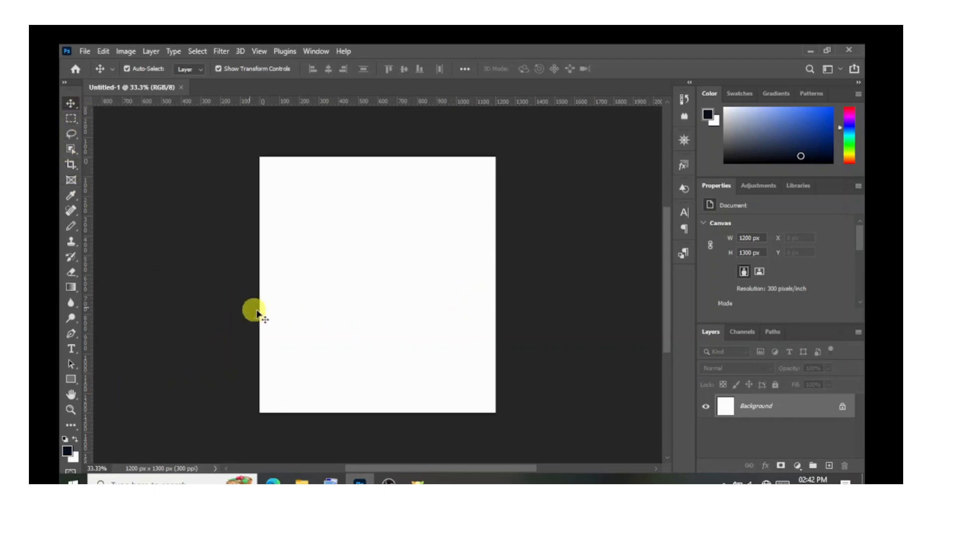
Draw a rectangle shape about 666 × 438 px near the middle of the canvas, then activate the Move tool.
{"action": "left_click", "coordinate": [71, 380]}
{"action": "left_click_drag", "start_coordinate": [76, 389], "coordinate": [110, 381]}
{"action": "left_click_drag", "start_coordinate": [293, 251], "coordinate": [425, 338]}
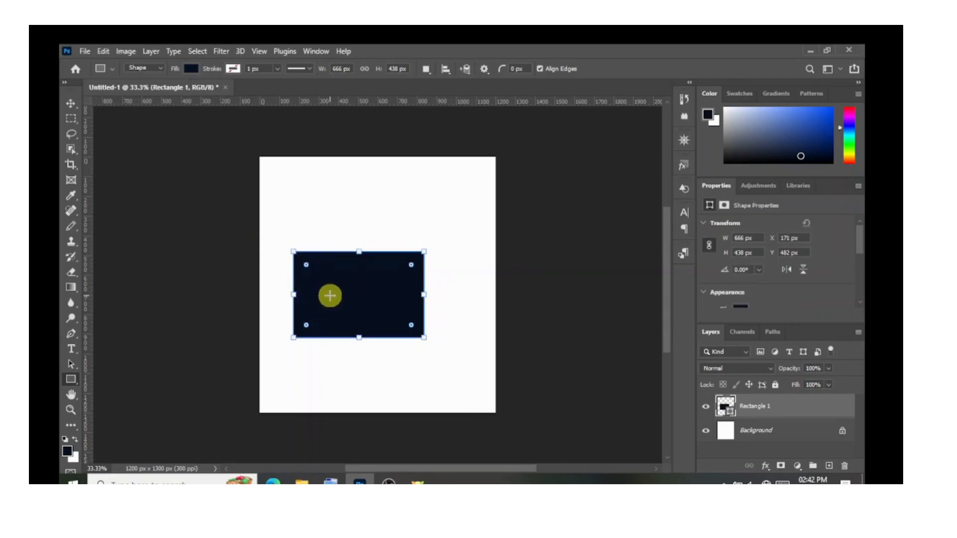
{"action": "left_click", "coordinate": [73, 107]}
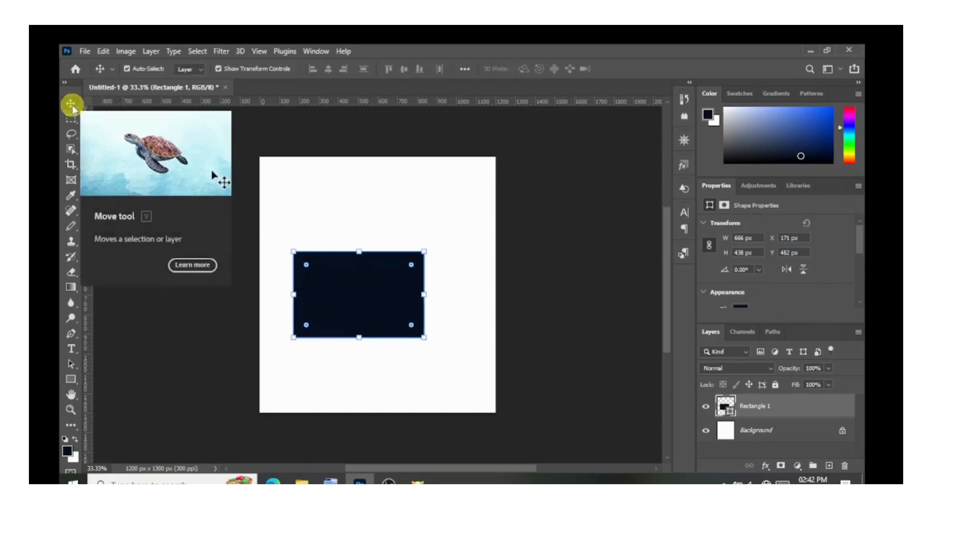
Move the rectangle up, enlarge it to about 907 × 597 px, centre it horizontally on the canvas, and deselect it.
{"action": "left_click_drag", "start_coordinate": [355, 309], "coordinate": [393, 294]}
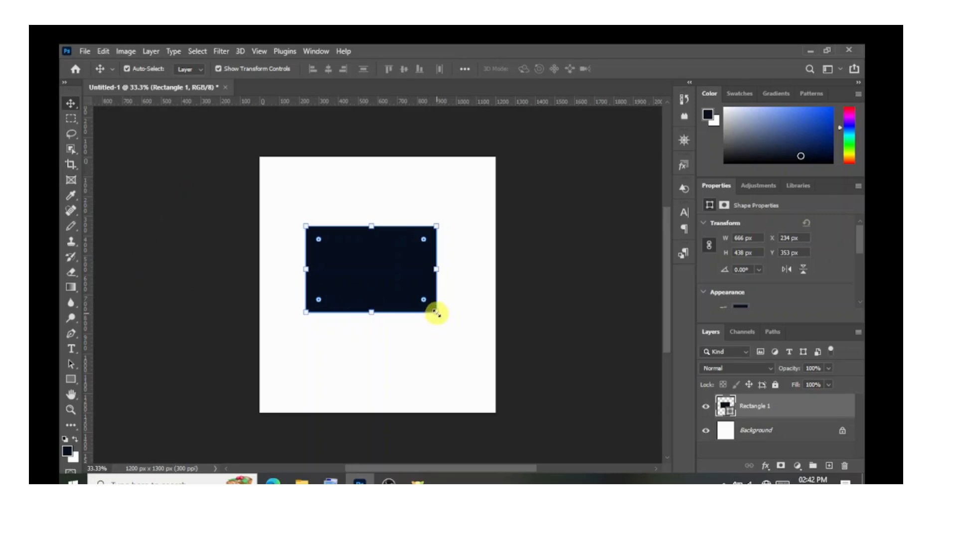
{"action": "left_click_drag", "start_coordinate": [449, 338], "coordinate": [471, 381]}
{"action": "left_click_drag", "start_coordinate": [379, 279], "coordinate": [362, 262]}
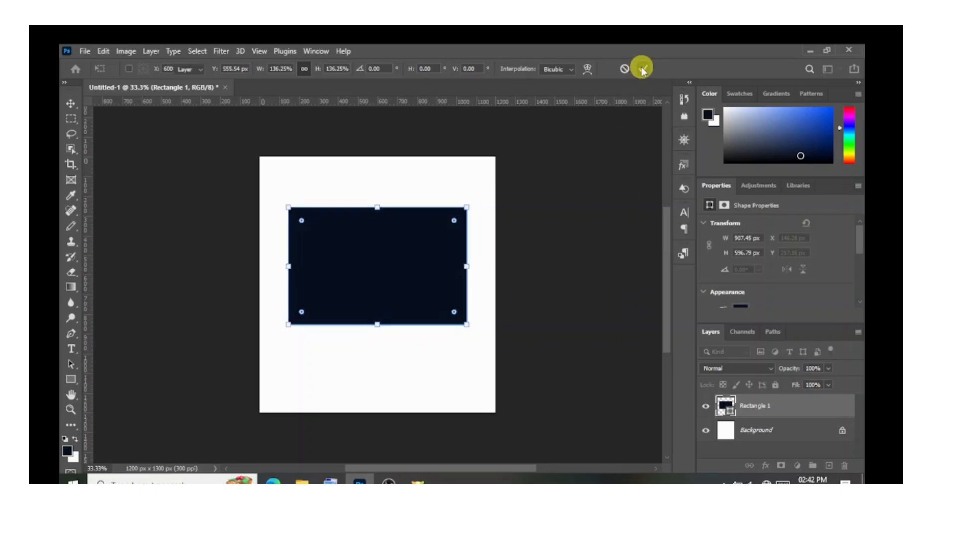
{"action": "left_click", "coordinate": [642, 69]}
{"action": "left_click", "coordinate": [549, 203]}
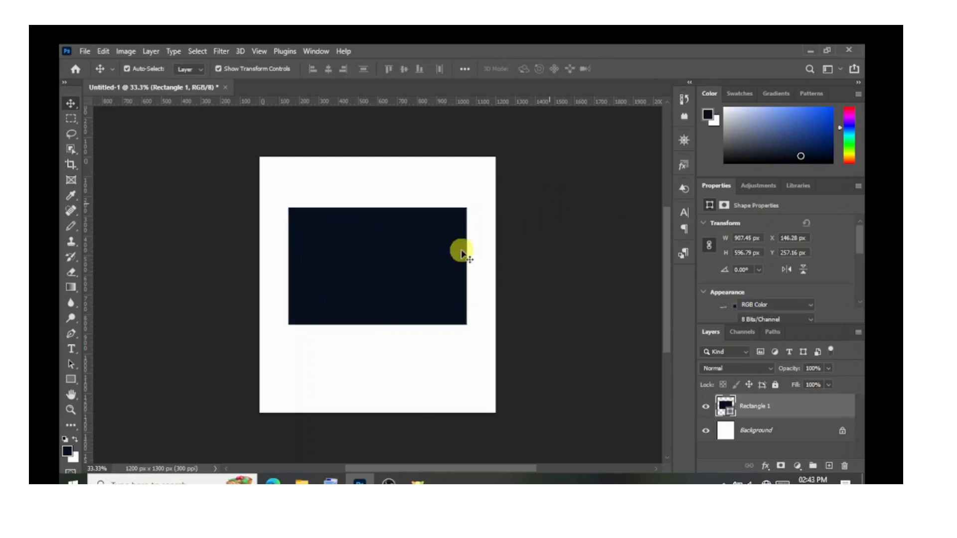
Enlarge the rectangle to about 1065 × 700 px and reposition it in the horizontal centre of the canvas.
{"action": "left_click", "coordinate": [407, 281]}
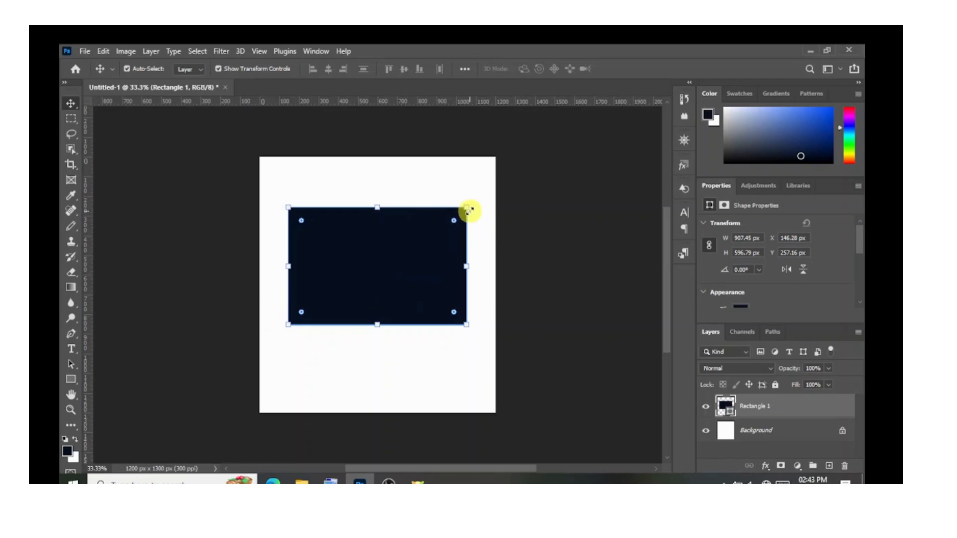
{"action": "left_click_drag", "start_coordinate": [467, 208], "coordinate": [488, 194]}
{"action": "left_click_drag", "start_coordinate": [289, 323], "coordinate": [279, 330]}
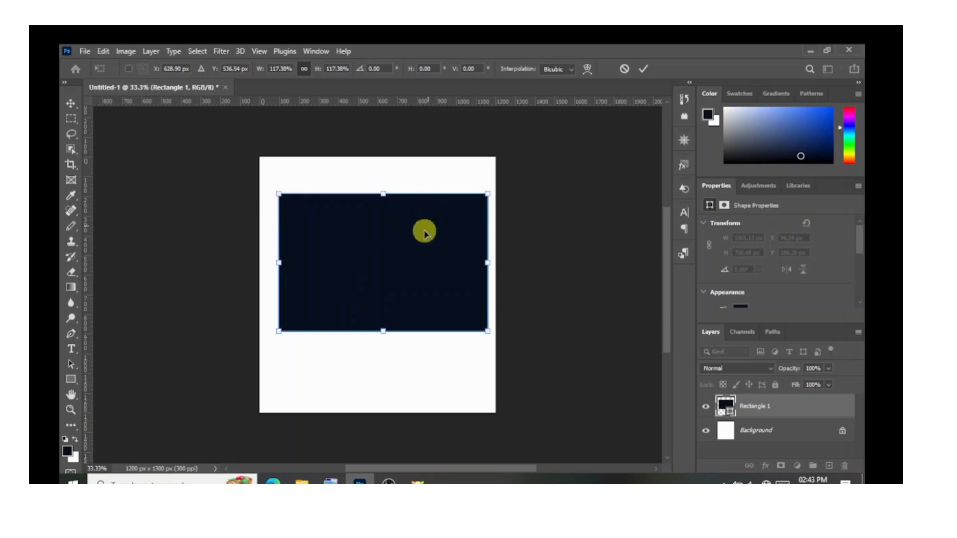
{"action": "left_click_drag", "start_coordinate": [380, 268], "coordinate": [363, 256]}
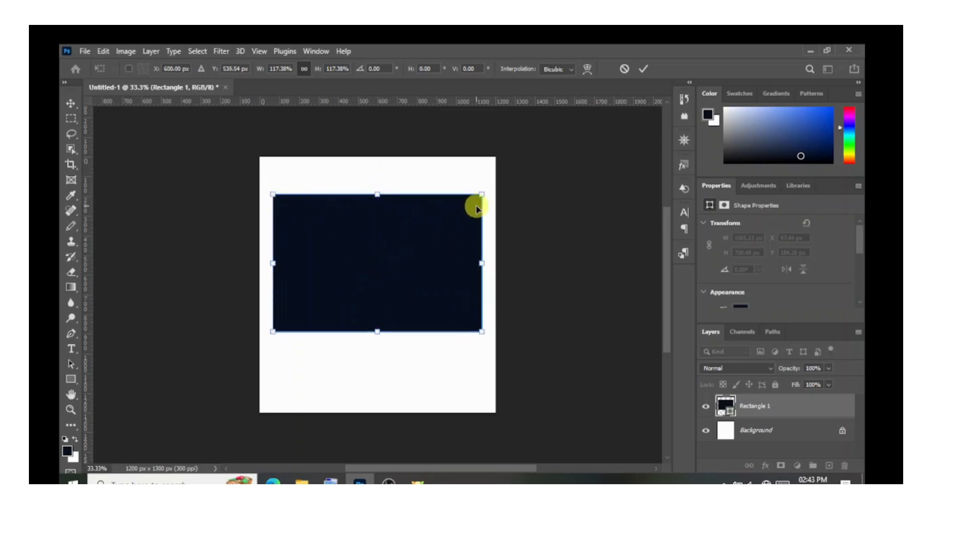
{"action": "left_click_drag", "start_coordinate": [410, 267], "coordinate": [410, 279]}
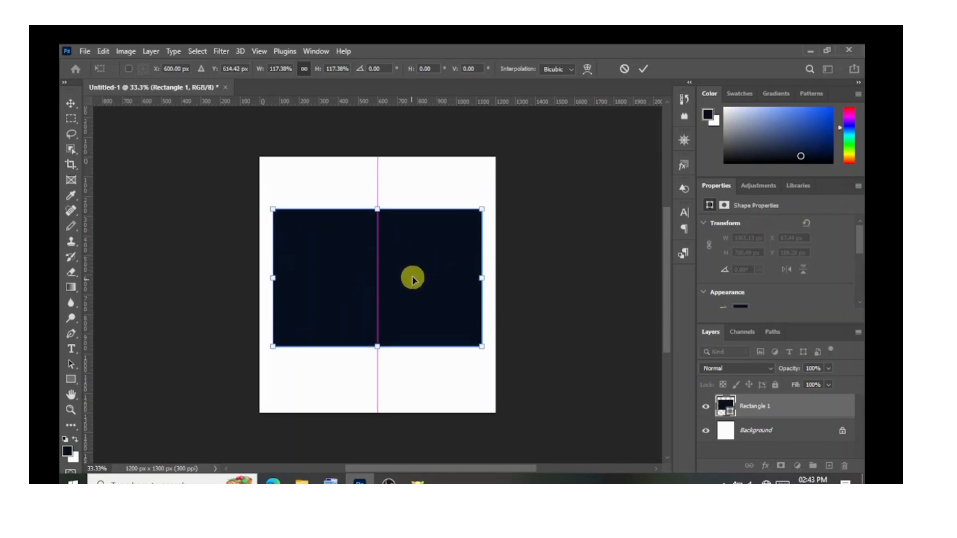
{"action": "left_click", "coordinate": [642, 68]}
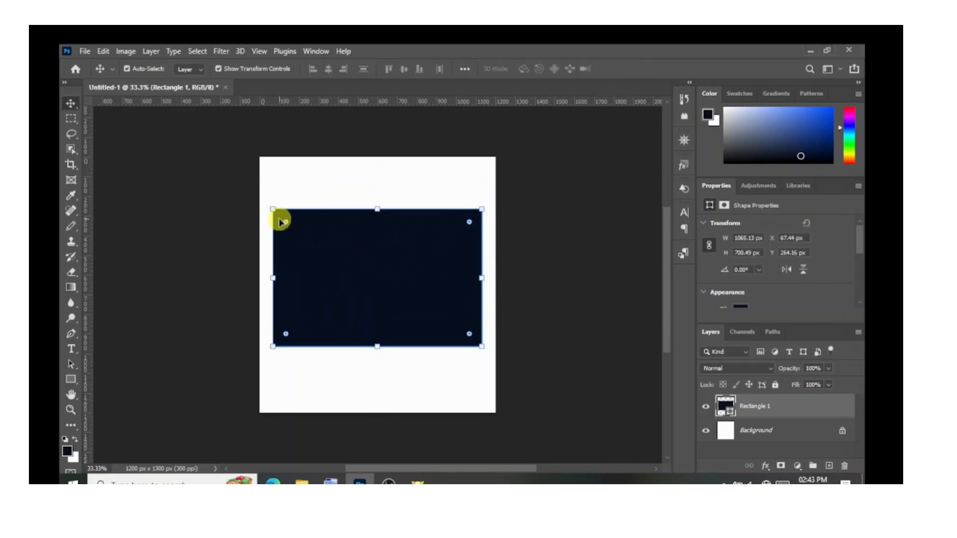
Shrink the rectangle toward its lower-right corner to about 761 × 500 px and shift it slightly left.
{"action": "key", "text": "ctrl+t"}
{"action": "left_click_drag", "start_coordinate": [273, 210], "coordinate": [358, 250]}
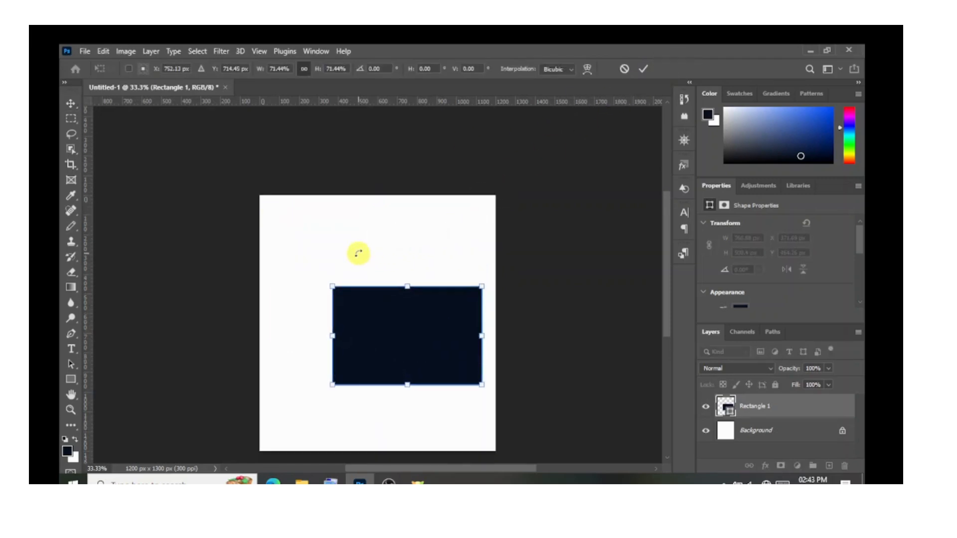
{"action": "left_click", "coordinate": [643, 69]}
{"action": "left_click_drag", "start_coordinate": [397, 349], "coordinate": [388, 345]}
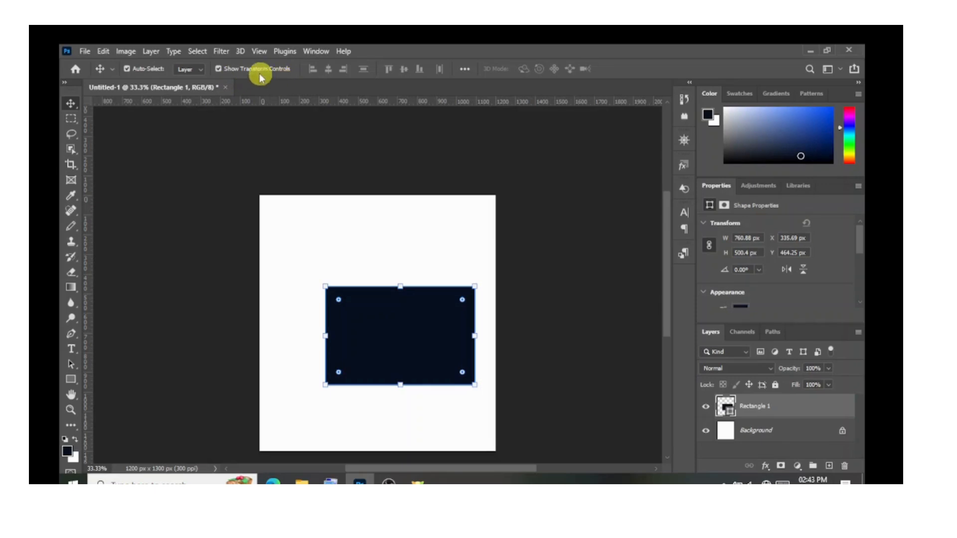
Turn the transform controls off and on again, and move the rectangle up and left to the canvas's horizontal centre.
{"action": "left_click", "coordinate": [218, 69]}
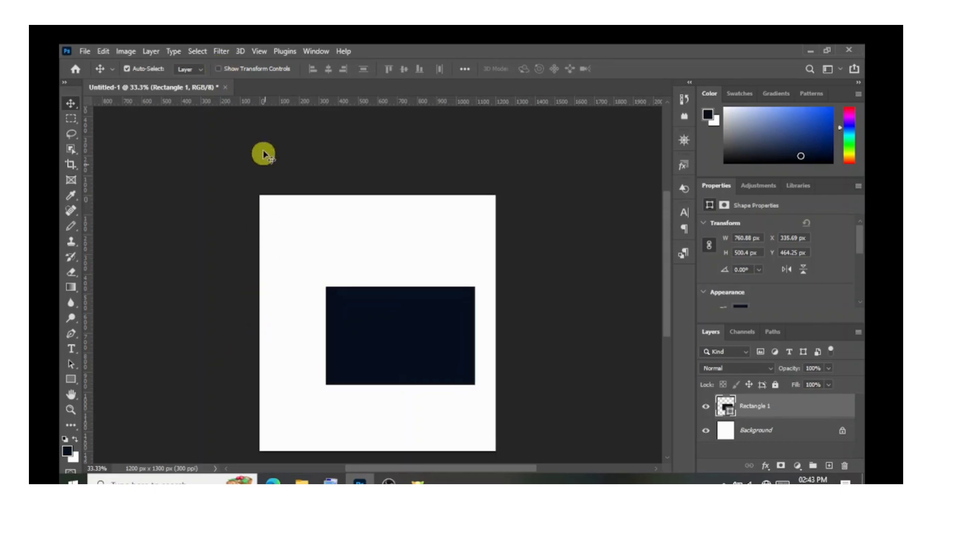
{"action": "left_click", "coordinate": [219, 69]}
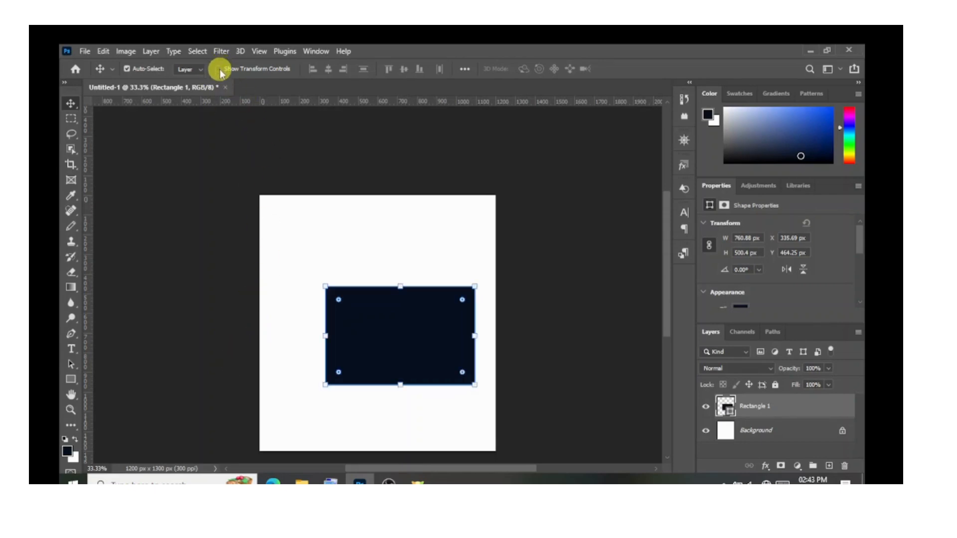
{"action": "left_click_drag", "start_coordinate": [427, 347], "coordinate": [402, 336]}
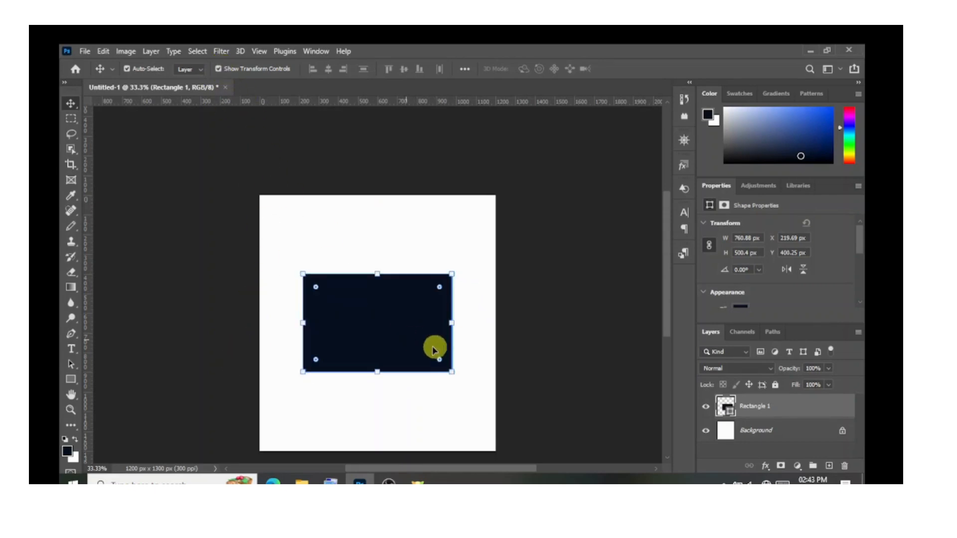
Scale the rectangle up to about 898 × 591 px and centre it horizontally, slightly above the middle of the canvas.
{"action": "scroll", "coordinate": [451, 349], "scroll_direction": "down", "scroll_amount": 1}
{"action": "left_click_drag", "start_coordinate": [452, 345], "coordinate": [466, 374]}
{"action": "mouse_move", "coordinate": [417, 327]}
{"action": "left_mouse_down"}
{"action": "mouse_move", "coordinate": [412, 319]}
{"action": "mouse_move", "coordinate": [422, 321]}
{"action": "left_mouse_up"}
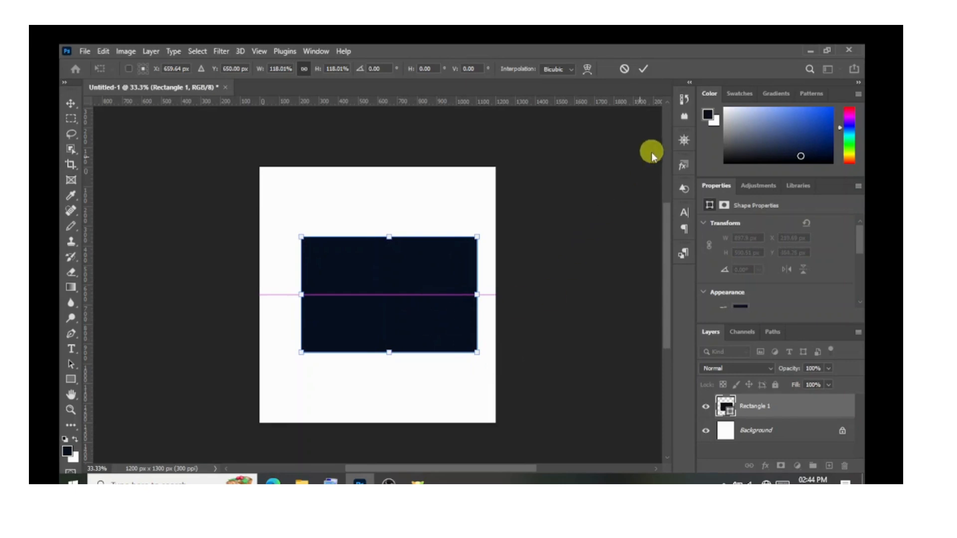
{"action": "left_click_drag", "start_coordinate": [379, 280], "coordinate": [367, 269]}
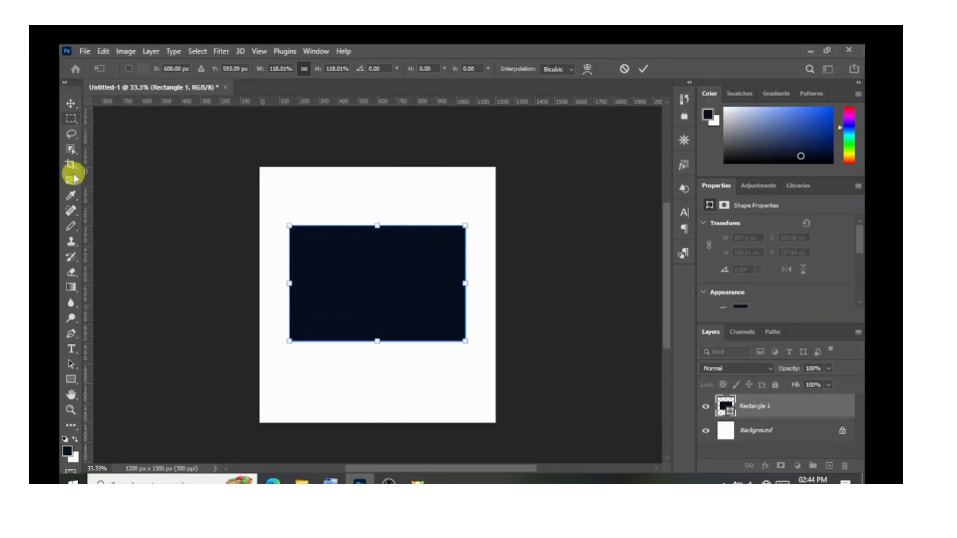
Activate the Eraser tool and give it a soft brush of 254 px with 0% hardness.
{"action": "left_click", "coordinate": [73, 275]}
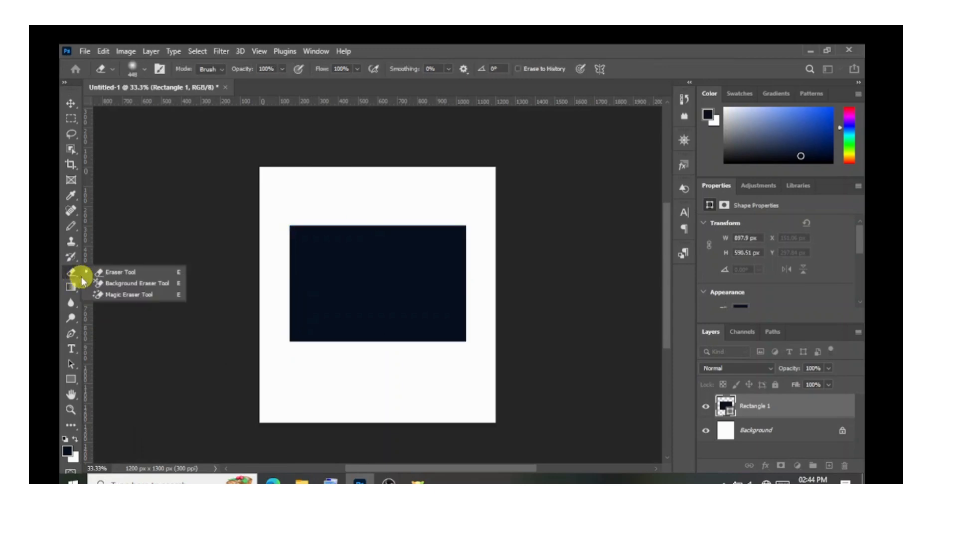
{"action": "left_click", "coordinate": [120, 273]}
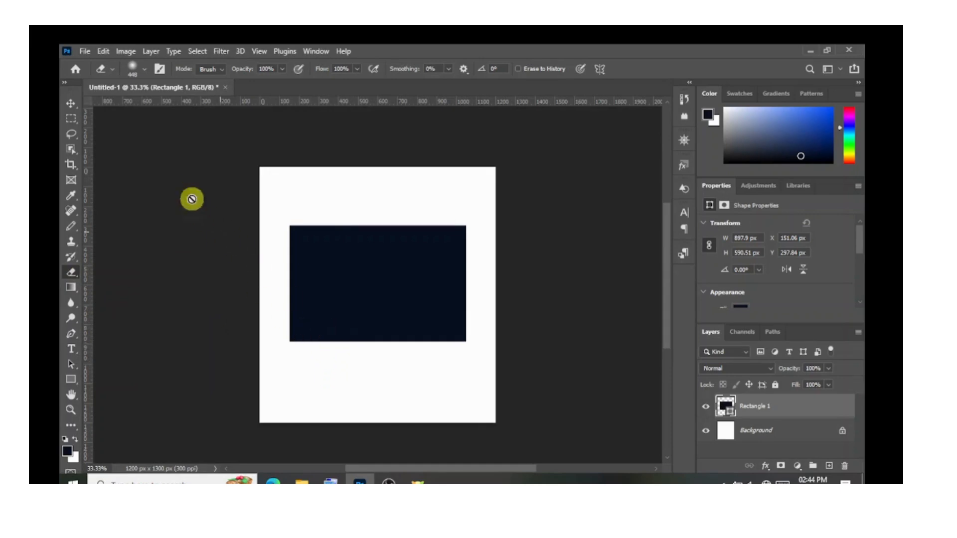
{"action": "left_click", "coordinate": [143, 71]}
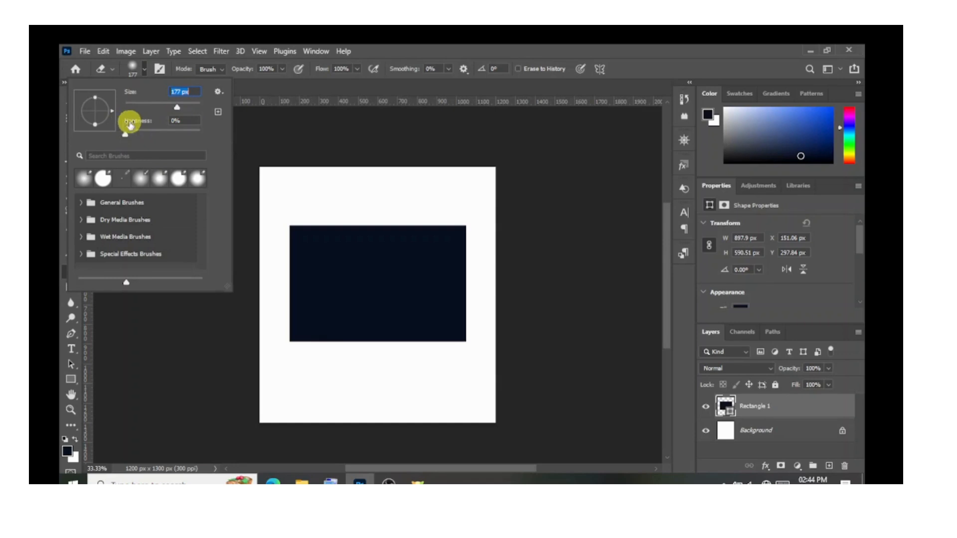
{"action": "left_click_drag", "start_coordinate": [124, 134], "coordinate": [199, 136]}
{"action": "left_click_drag", "start_coordinate": [127, 142], "coordinate": [128, 141]}
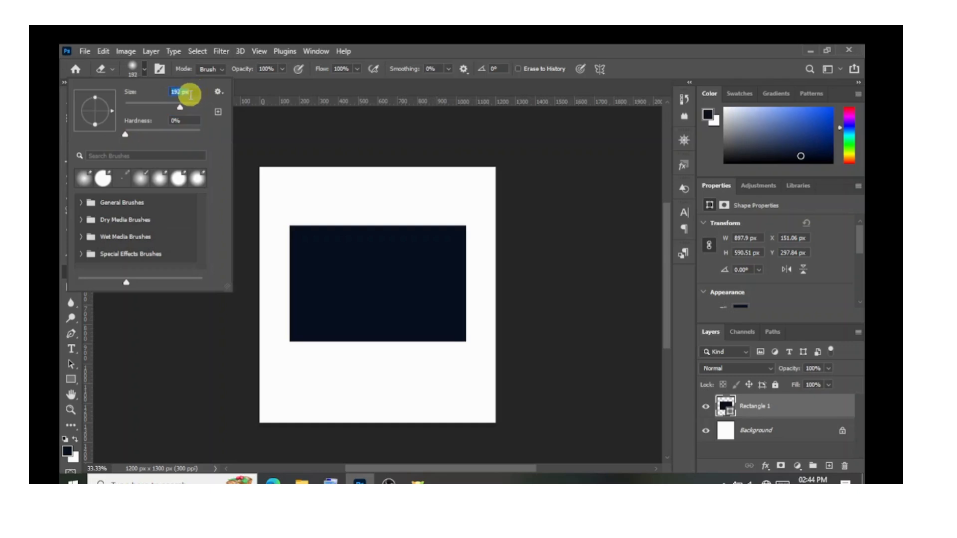
{"action": "scroll", "coordinate": [193, 96], "scroll_direction": "up", "scroll_amount": 17}
{"action": "scroll", "coordinate": [191, 102], "scroll_direction": "up", "scroll_amount": 3}
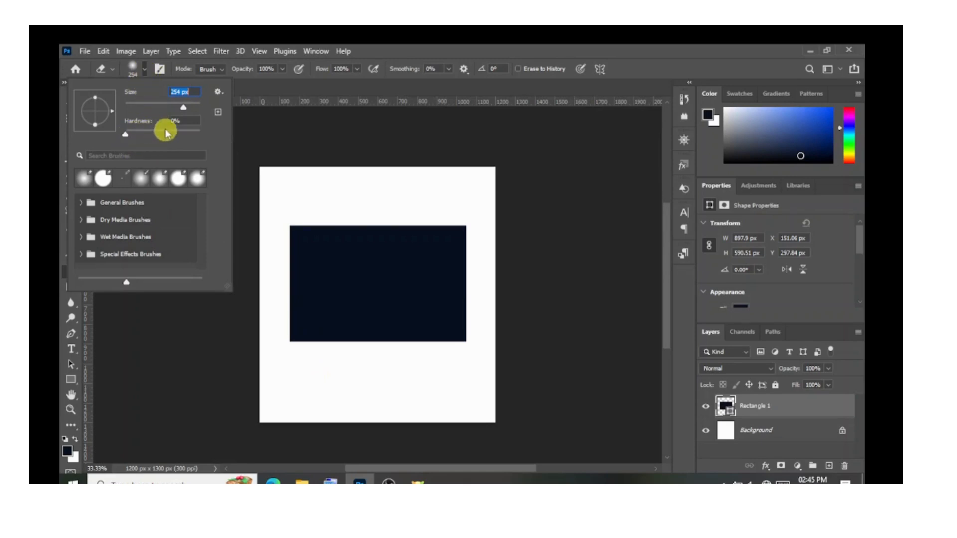
{"action": "left_click", "coordinate": [144, 71]}
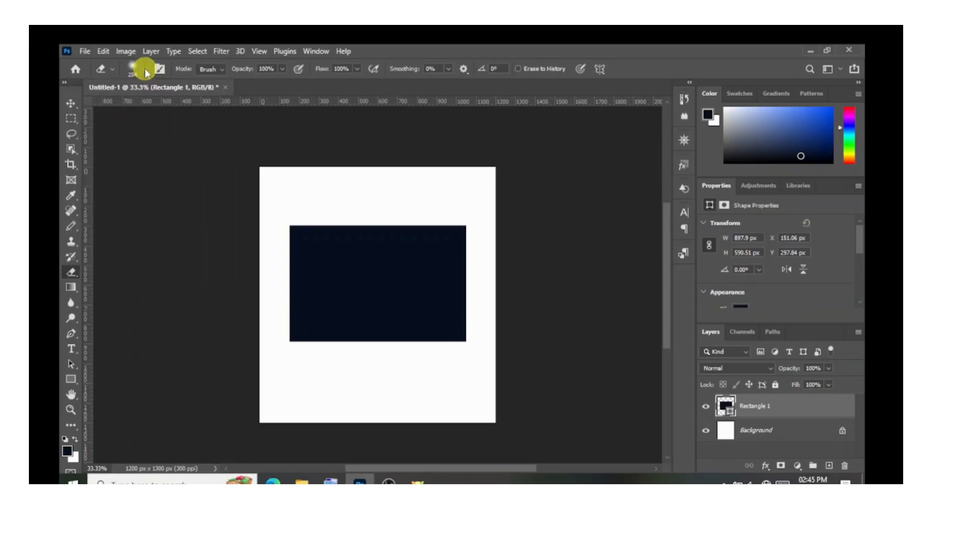
Rasterize the rectangle's shape layer and erase along its lower edge with the soft brush.
{"action": "left_click", "coordinate": [349, 330]}
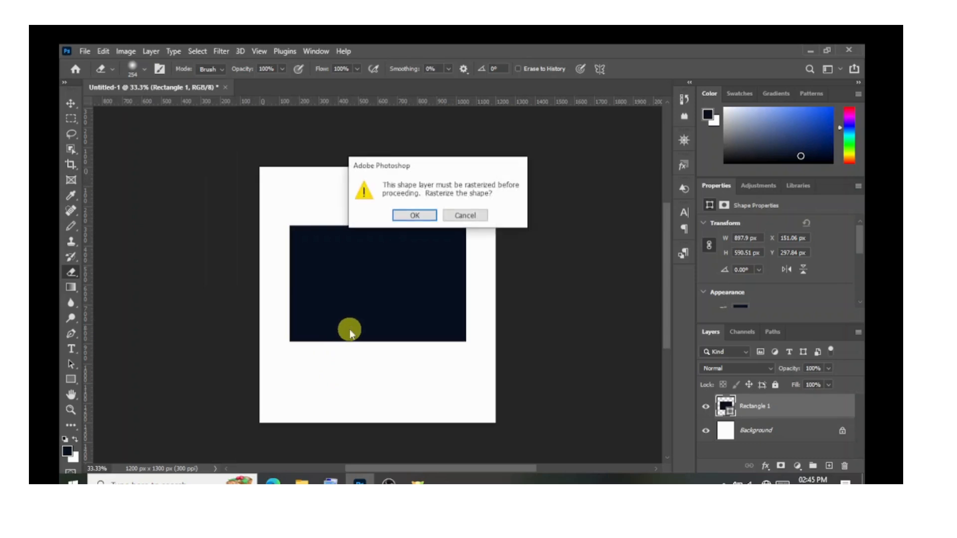
{"action": "left_click", "coordinate": [422, 219]}
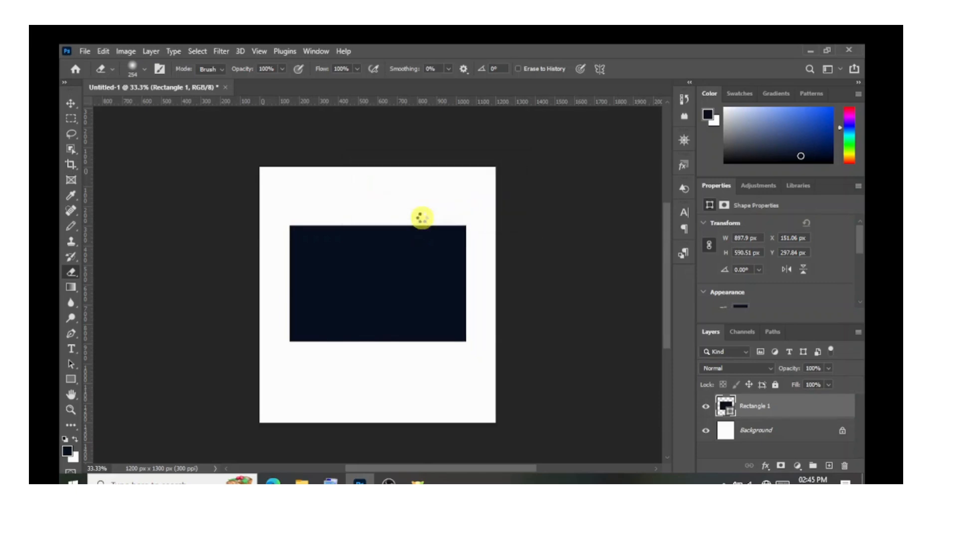
{"action": "mouse_move", "coordinate": [277, 353]}
{"action": "left_mouse_down"}
{"action": "mouse_move", "coordinate": [465, 351]}
{"action": "mouse_move", "coordinate": [340, 348]}
{"action": "mouse_move", "coordinate": [297, 356]}
{"action": "left_mouse_up"}
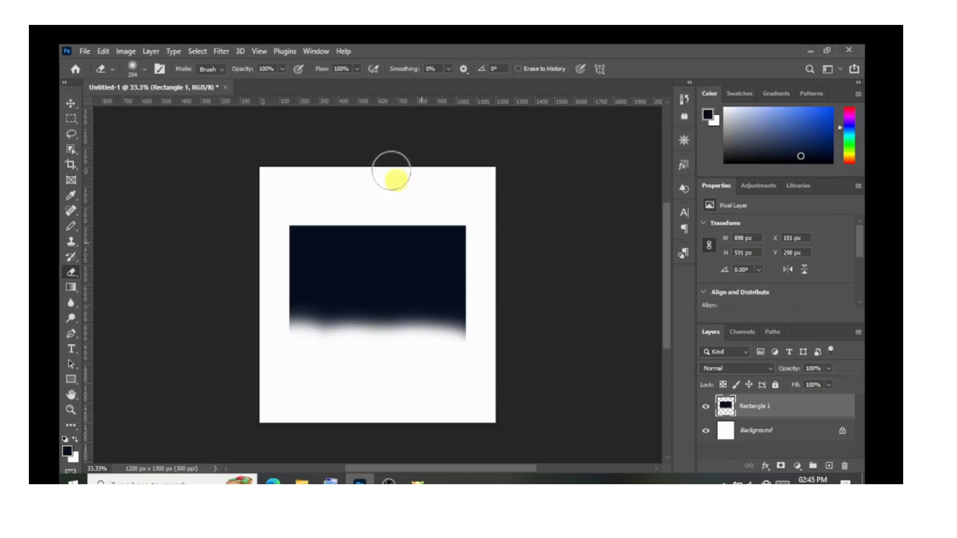
Raise the eraser brush's hardness to the maximum and erase along the rectangle's upper edge.
{"action": "left_click", "coordinate": [141, 75]}
{"action": "left_click_drag", "start_coordinate": [124, 136], "coordinate": [207, 131]}
{"action": "left_click", "coordinate": [149, 69]}
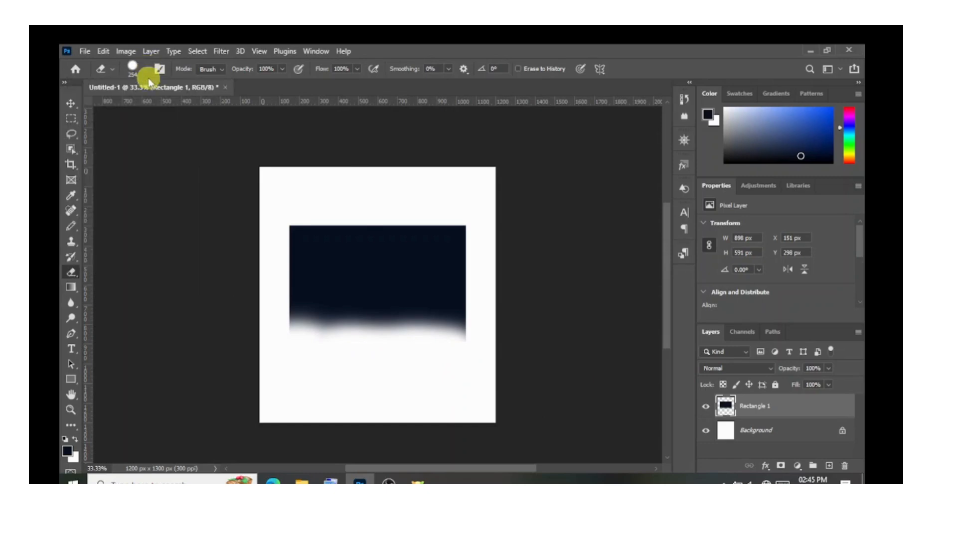
{"action": "mouse_move", "coordinate": [289, 225]}
{"action": "left_mouse_down"}
{"action": "mouse_move", "coordinate": [338, 219]}
{"action": "mouse_move", "coordinate": [417, 226]}
{"action": "mouse_move", "coordinate": [456, 241]}
{"action": "mouse_move", "coordinate": [449, 237]}
{"action": "left_mouse_up"}
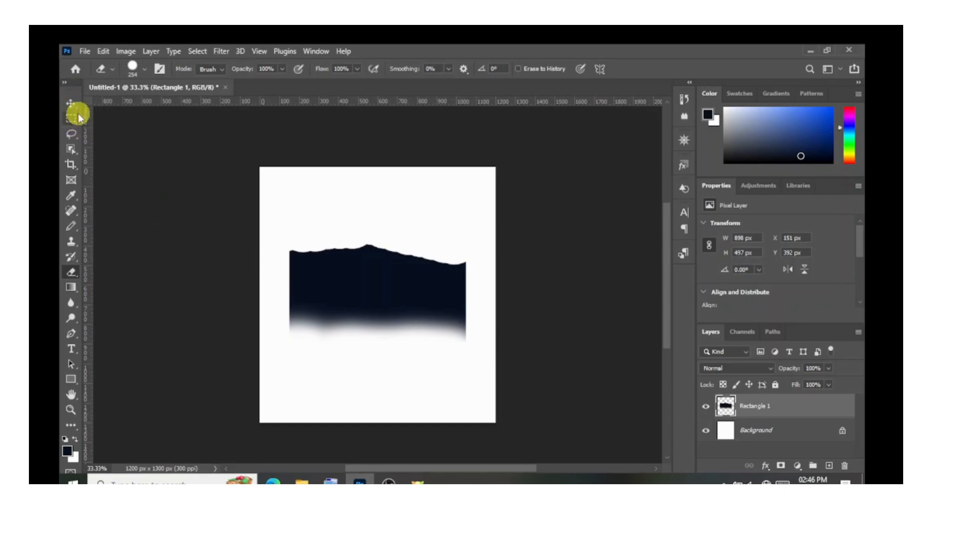
{"action": "left_click", "coordinate": [76, 127]}
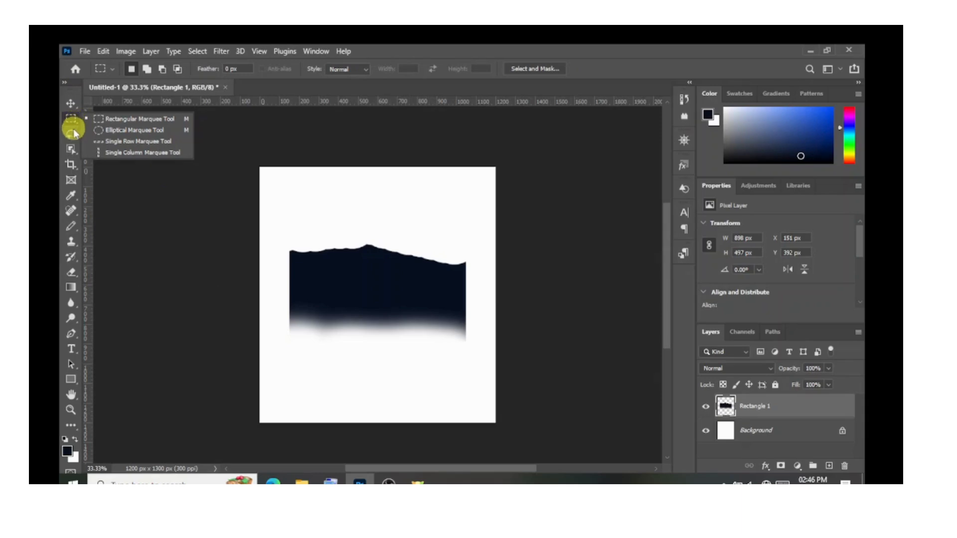
{"action": "left_click", "coordinate": [71, 136]}
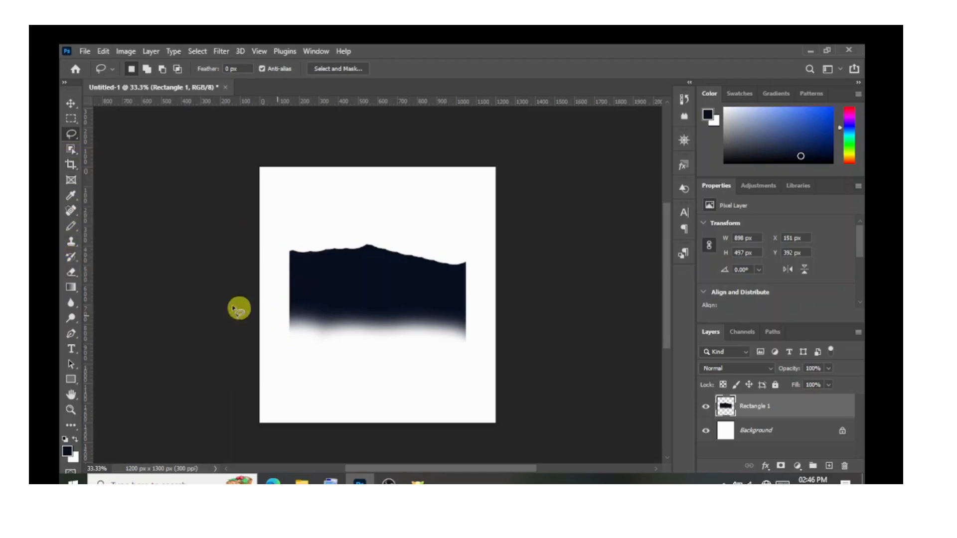
Draw an ellipse about 468 × 457 px over the dark shape's upper left part and move it down to overlap the faded lower edge.
{"action": "left_click", "coordinate": [70, 380]}
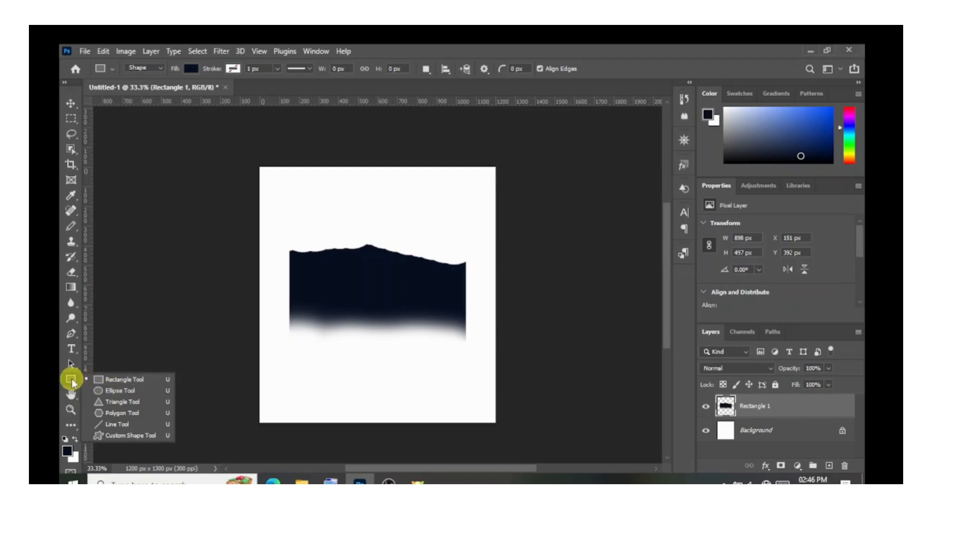
{"action": "left_click", "coordinate": [108, 392]}
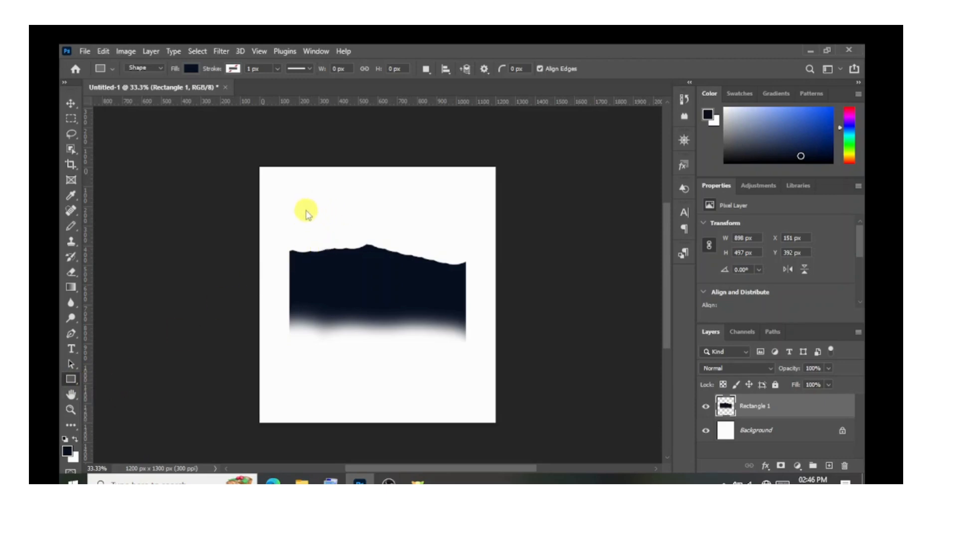
{"action": "left_click_drag", "start_coordinate": [303, 190], "coordinate": [391, 279]}
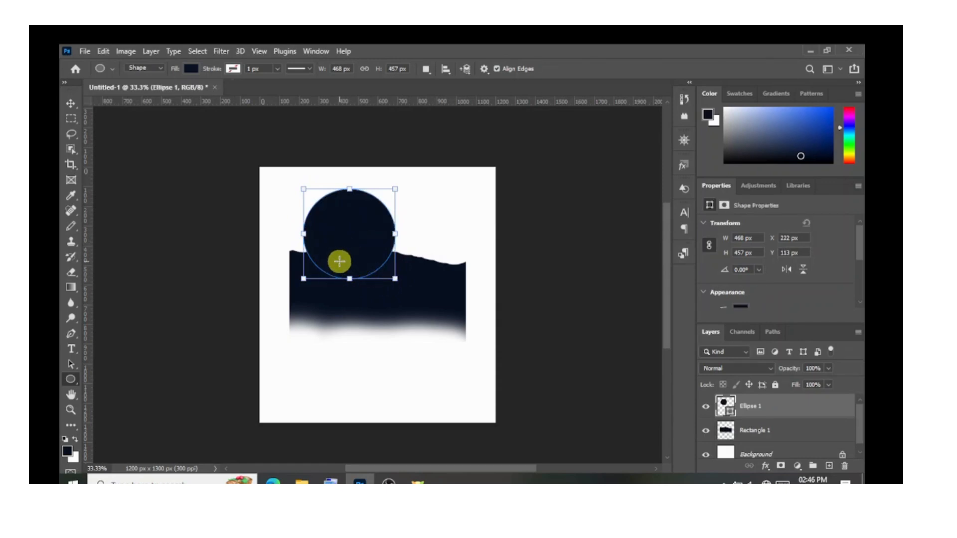
{"action": "left_click", "coordinate": [70, 104]}
{"action": "left_click_drag", "start_coordinate": [337, 229], "coordinate": [346, 357]}
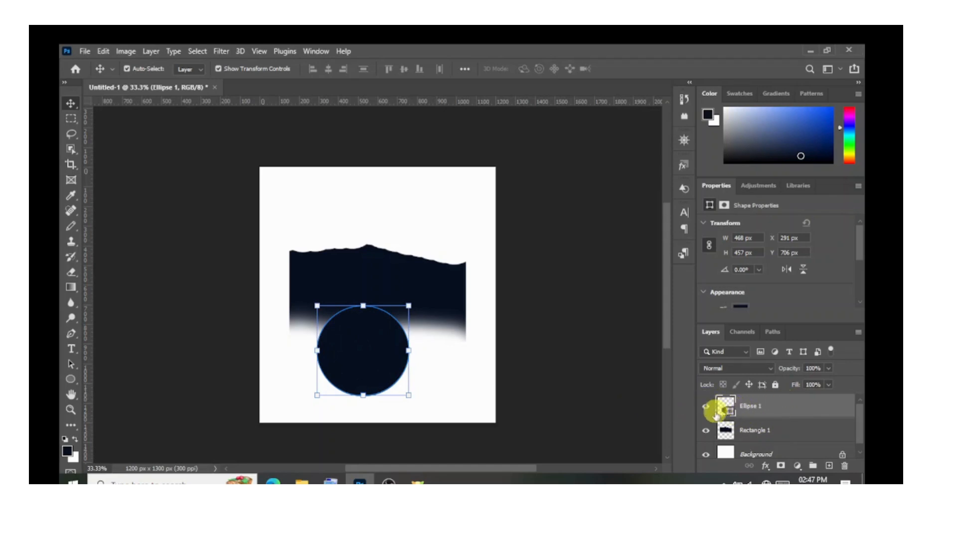
Change the ellipse's fill colour to bright red, fa152a.
{"action": "mouse_move", "coordinate": [724, 410]}
{"action": "left_mouse_down"}
{"action": "mouse_move", "coordinate": [728, 418]}
{"action": "mouse_move", "coordinate": [716, 415]}
{"action": "left_mouse_up"}
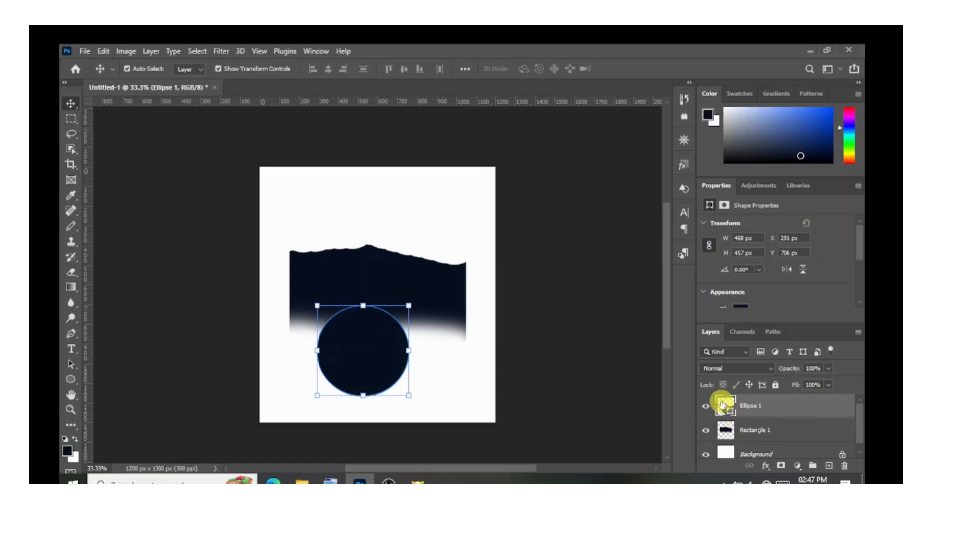
{"action": "double_click", "coordinate": [723, 405]}
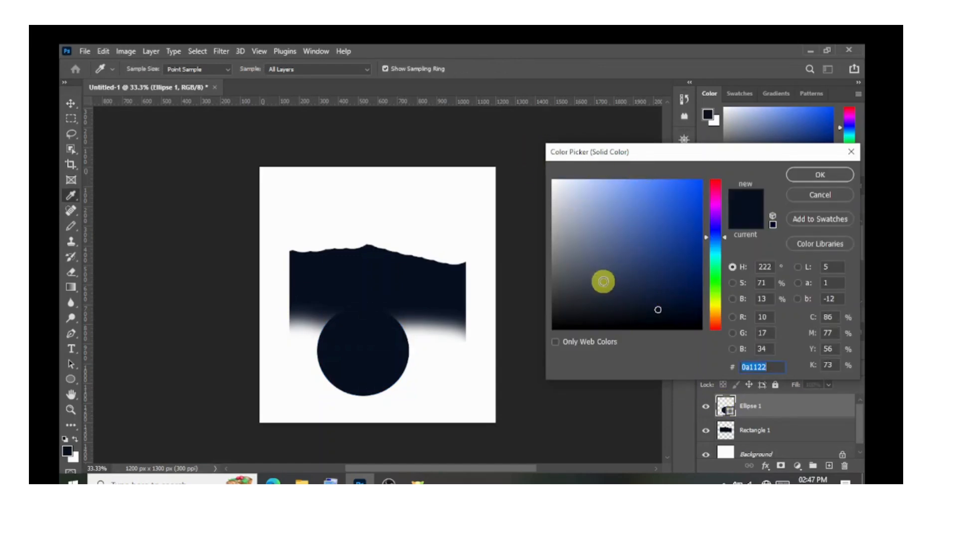
{"action": "mouse_move", "coordinate": [645, 250]}
{"action": "left_mouse_down"}
{"action": "mouse_move", "coordinate": [651, 214]}
{"action": "mouse_move", "coordinate": [613, 215]}
{"action": "mouse_move", "coordinate": [582, 202]}
{"action": "mouse_move", "coordinate": [572, 249]}
{"action": "mouse_move", "coordinate": [645, 316]}
{"action": "mouse_move", "coordinate": [588, 314]}
{"action": "mouse_move", "coordinate": [651, 315]}
{"action": "mouse_move", "coordinate": [647, 244]}
{"action": "mouse_move", "coordinate": [597, 259]}
{"action": "mouse_move", "coordinate": [607, 253]}
{"action": "left_mouse_up"}
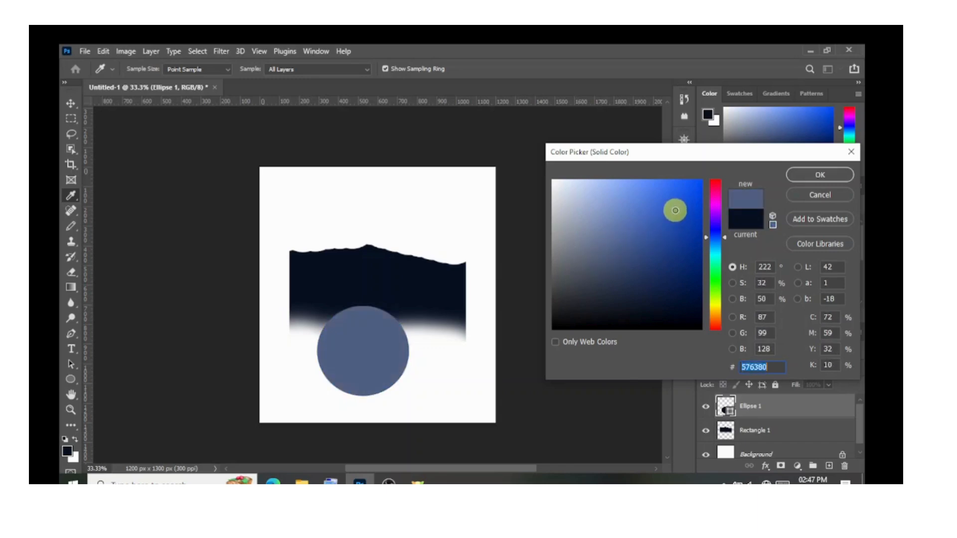
{"action": "mouse_move", "coordinate": [665, 312]}
{"action": "left_mouse_down"}
{"action": "mouse_move", "coordinate": [600, 312]}
{"action": "mouse_move", "coordinate": [609, 295]}
{"action": "mouse_move", "coordinate": [599, 314]}
{"action": "left_mouse_up"}
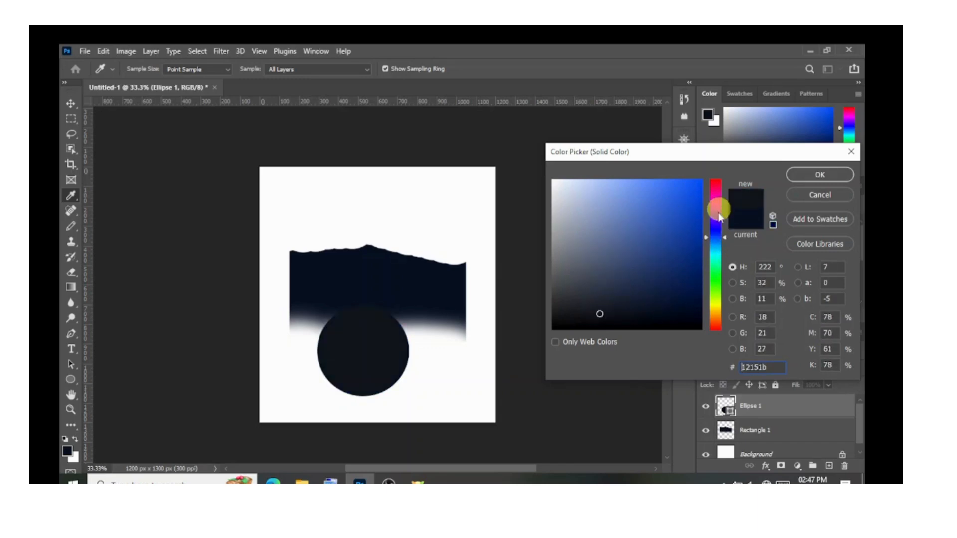
{"action": "left_click_drag", "start_coordinate": [720, 212], "coordinate": [720, 206]}
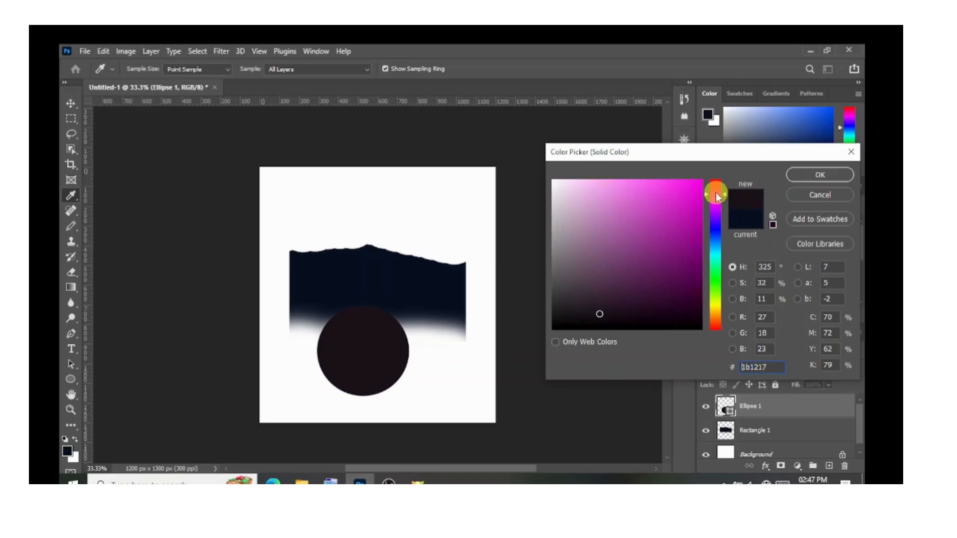
{"action": "mouse_move", "coordinate": [716, 192]}
{"action": "left_mouse_down"}
{"action": "mouse_move", "coordinate": [720, 202]}
{"action": "mouse_move", "coordinate": [722, 182]}
{"action": "left_mouse_up"}
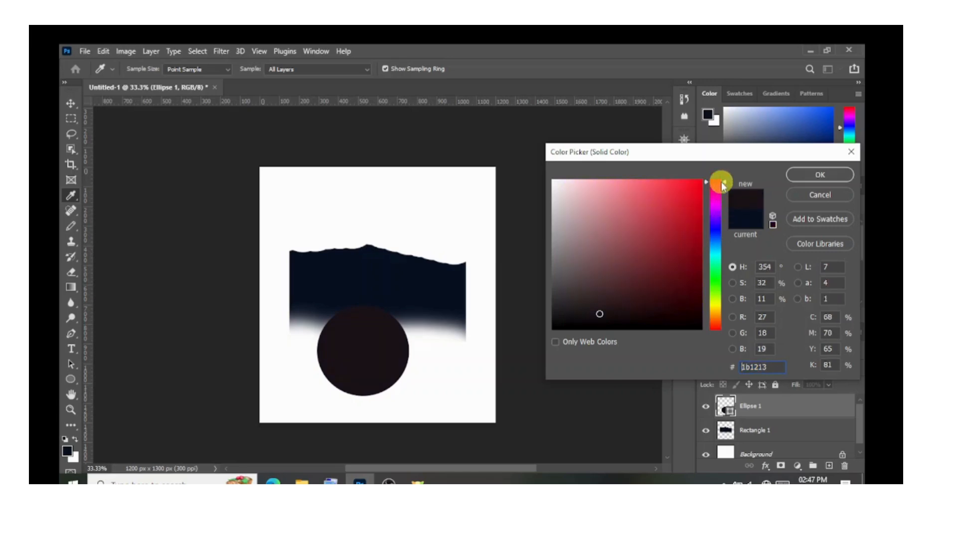
{"action": "mouse_move", "coordinate": [671, 216]}
{"action": "left_mouse_down"}
{"action": "mouse_move", "coordinate": [679, 254]}
{"action": "mouse_move", "coordinate": [695, 225]}
{"action": "mouse_move", "coordinate": [686, 207]}
{"action": "mouse_move", "coordinate": [700, 196]}
{"action": "mouse_move", "coordinate": [689, 182]}
{"action": "left_mouse_up"}
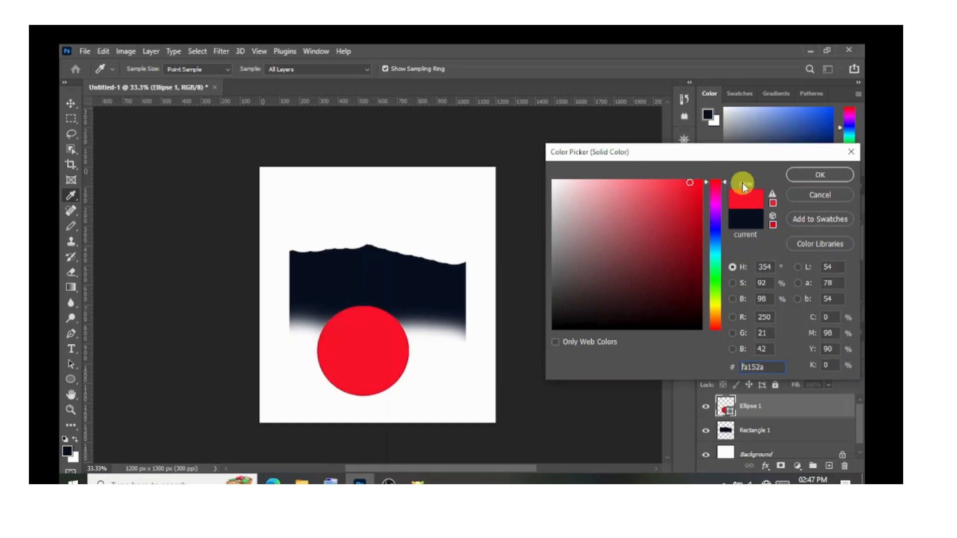
{"action": "left_click", "coordinate": [805, 176]}
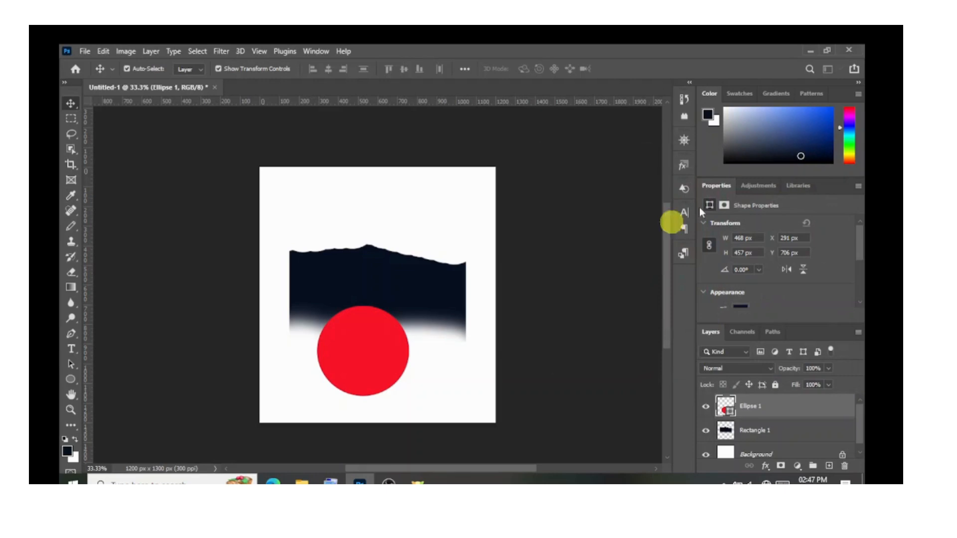
Move the red circle along the dark shape's faded lower edge to about X 393 px, Y 695 px.
{"action": "mouse_move", "coordinate": [354, 360]}
{"action": "left_mouse_down"}
{"action": "mouse_move", "coordinate": [357, 311]}
{"action": "mouse_move", "coordinate": [342, 331]}
{"action": "mouse_move", "coordinate": [341, 359]}
{"action": "left_mouse_up"}
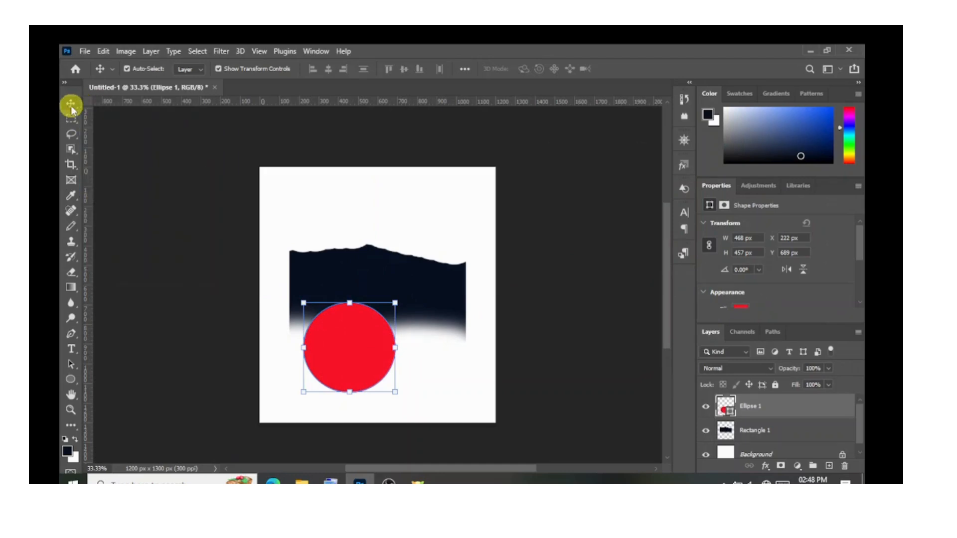
{"action": "left_click_drag", "start_coordinate": [352, 322], "coordinate": [372, 344]}
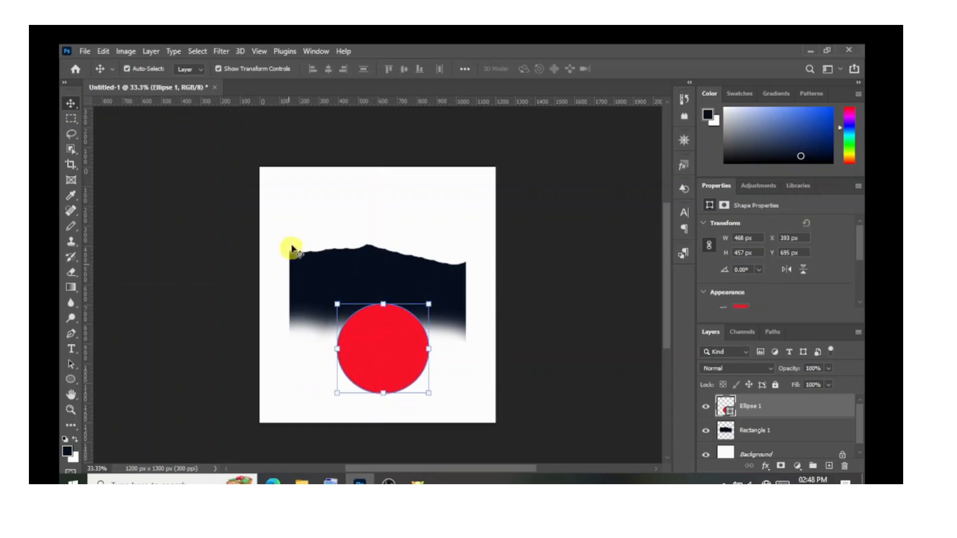
{"action": "left_click", "coordinate": [379, 325]}
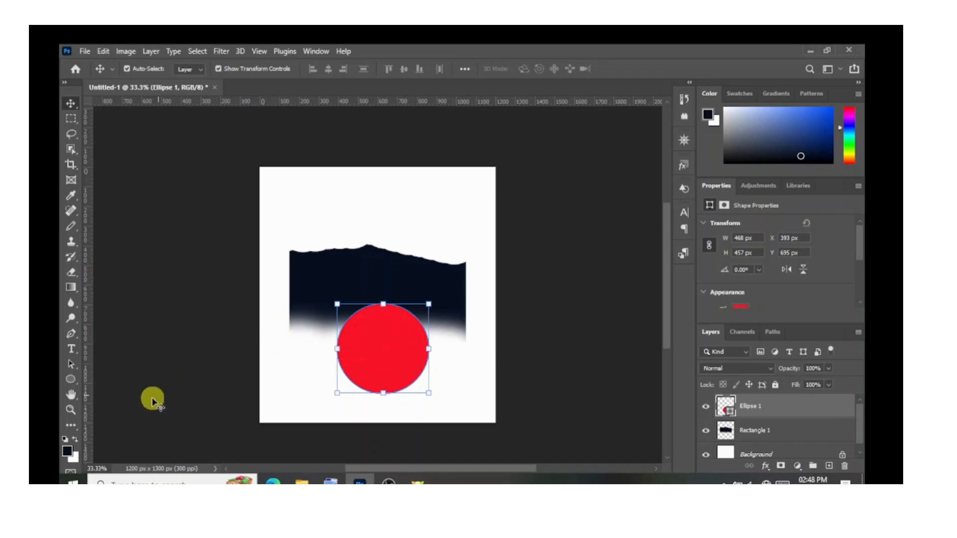
Draw a nearly horizontal line about 843 px long and 1 px thick above the dark shape with the Line tool.
{"action": "left_click", "coordinate": [72, 380]}
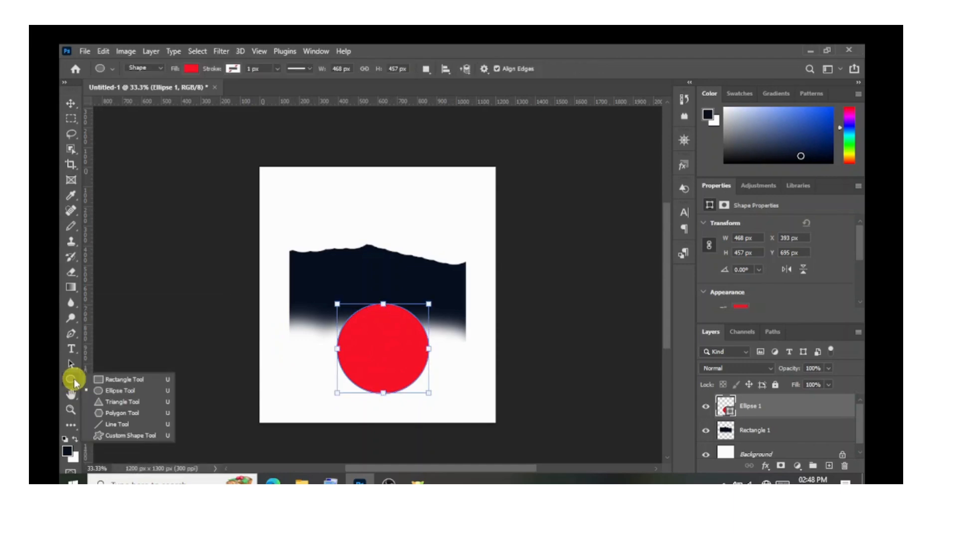
{"action": "left_click", "coordinate": [116, 427]}
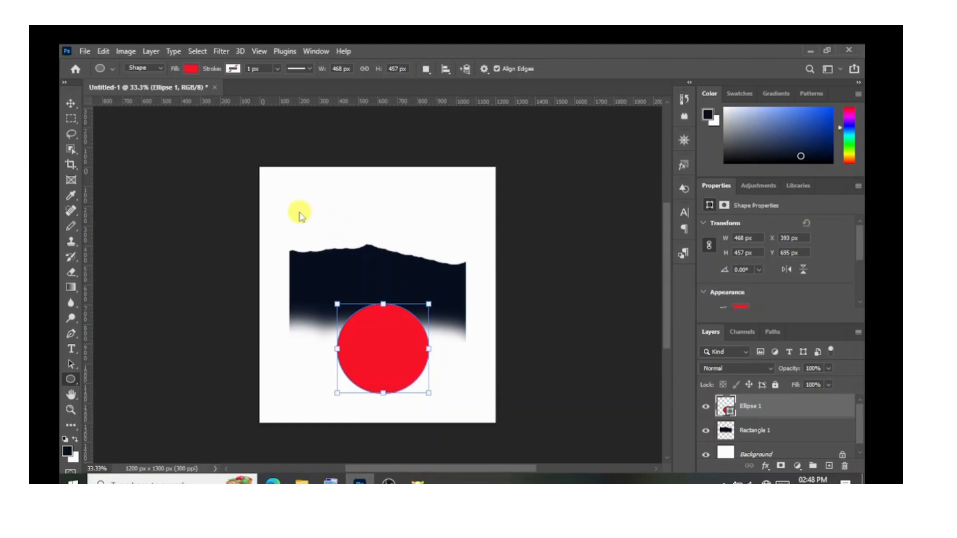
{"action": "left_click_drag", "start_coordinate": [282, 198], "coordinate": [447, 199]}
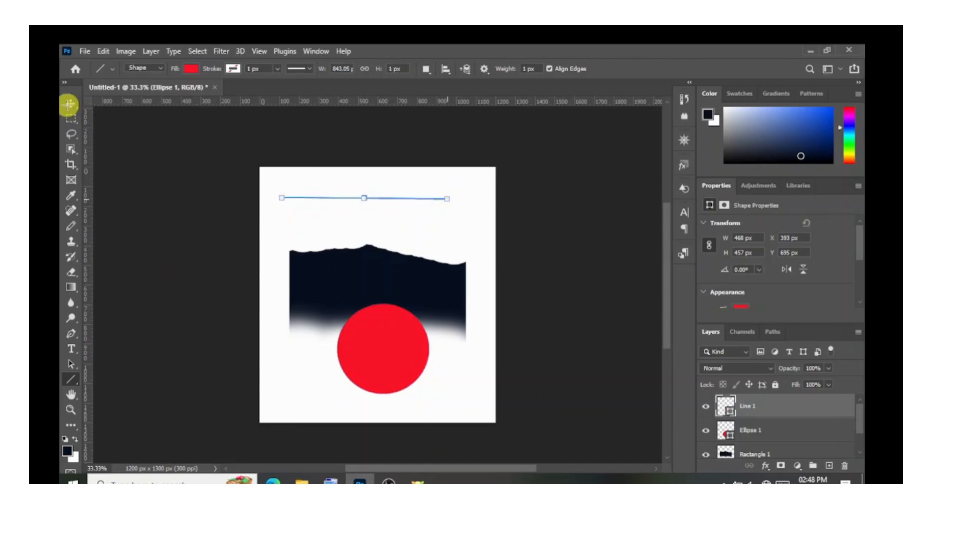
{"action": "left_click", "coordinate": [70, 104]}
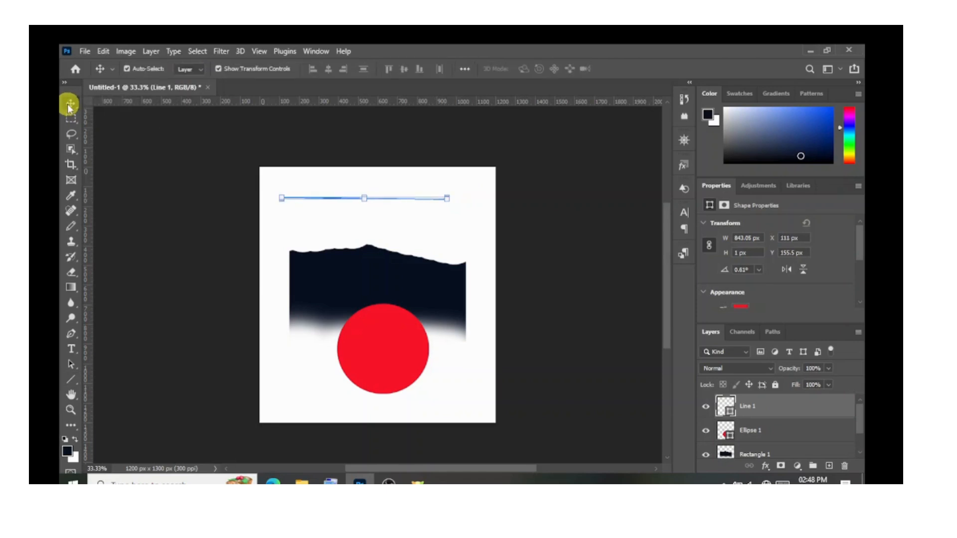
{"action": "left_click", "coordinate": [286, 237]}
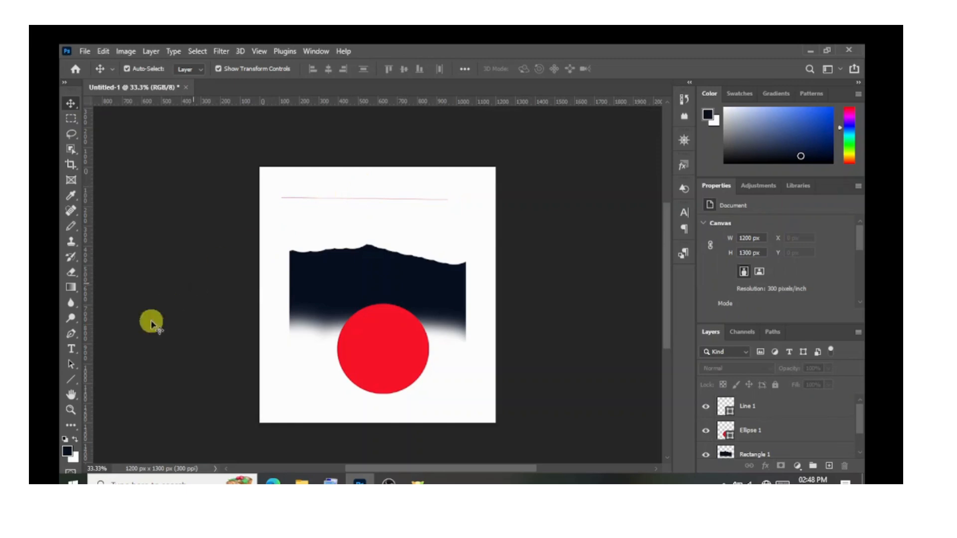
Draw a thin rectangle about 978 × 13 px between the red line and the dark shape.
{"action": "right_click", "coordinate": [76, 383]}
{"action": "left_click", "coordinate": [115, 381]}
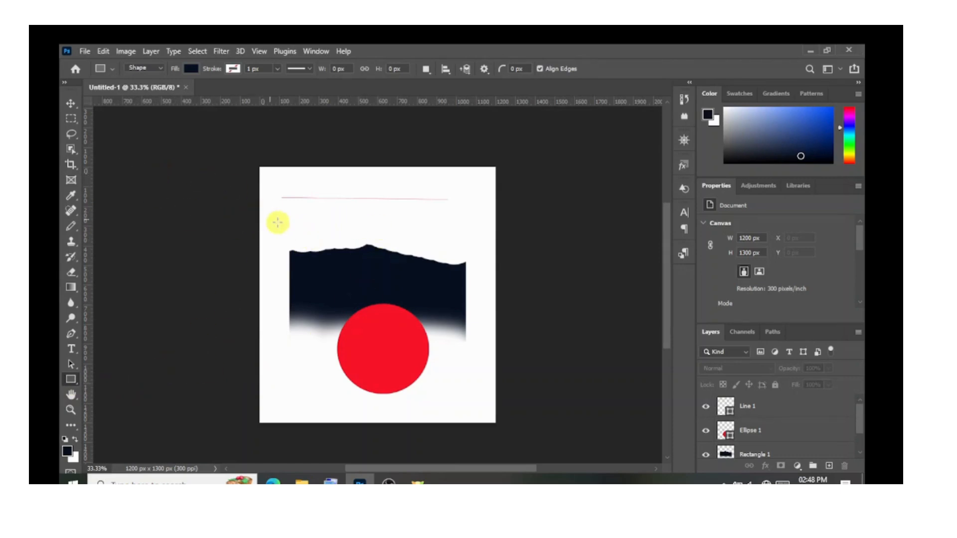
{"action": "left_click_drag", "start_coordinate": [282, 215], "coordinate": [476, 215]}
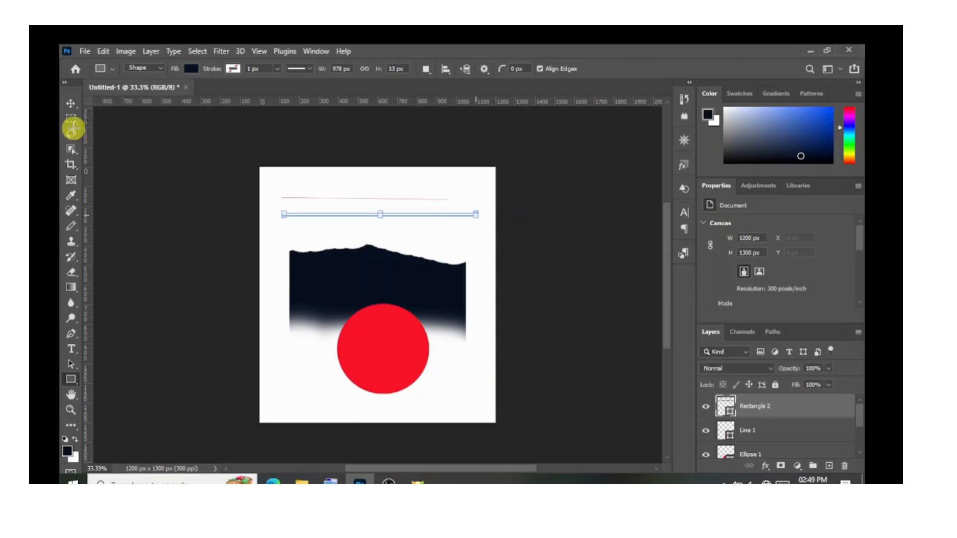
{"action": "left_click", "coordinate": [72, 103]}
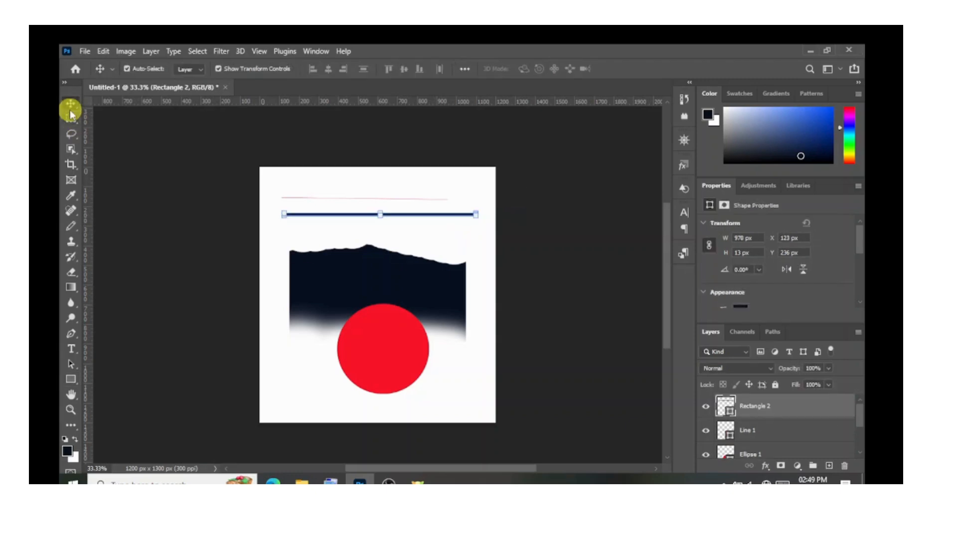
{"action": "left_click", "coordinate": [300, 392]}
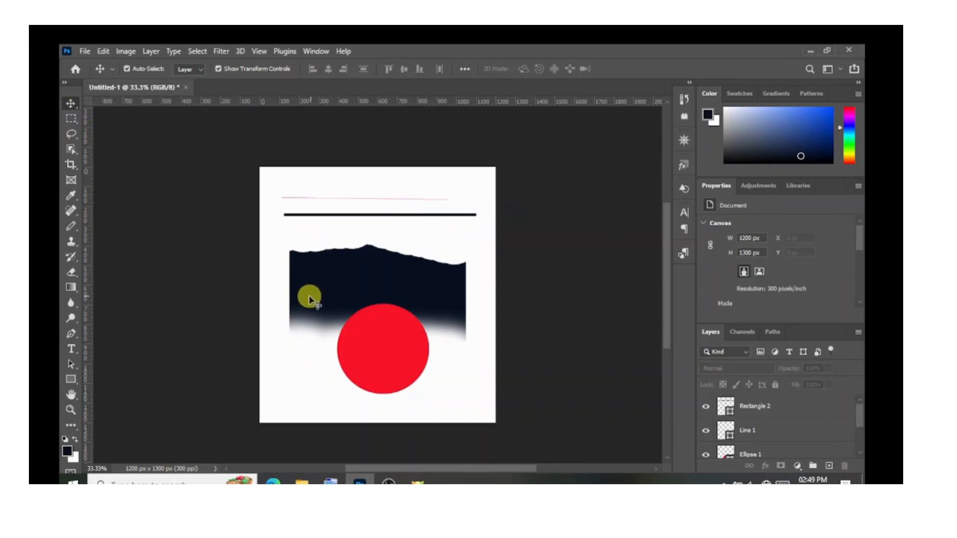
Choose the telephone handset custom shape and draw it about 216 × 253 px inside the red circle.
{"action": "left_click", "coordinate": [75, 381]}
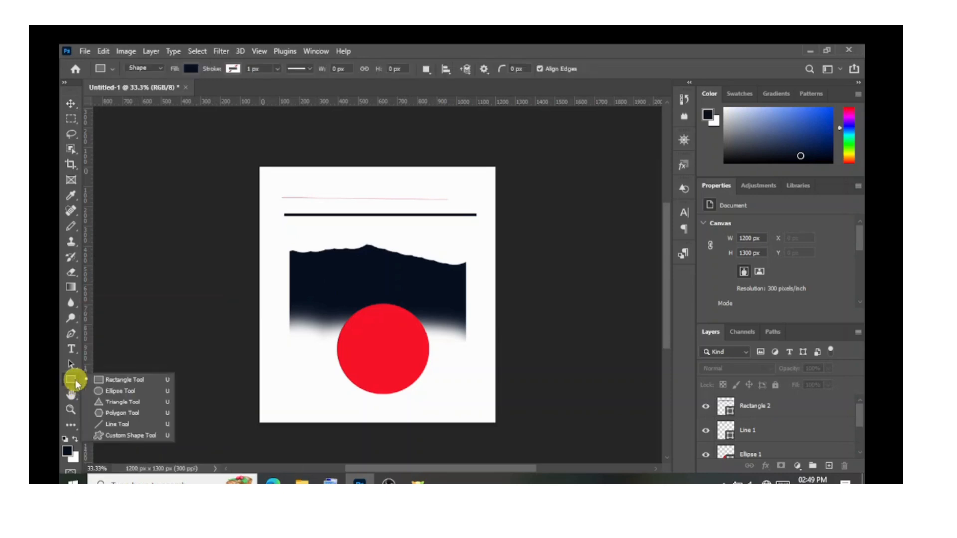
{"action": "left_click", "coordinate": [121, 437]}
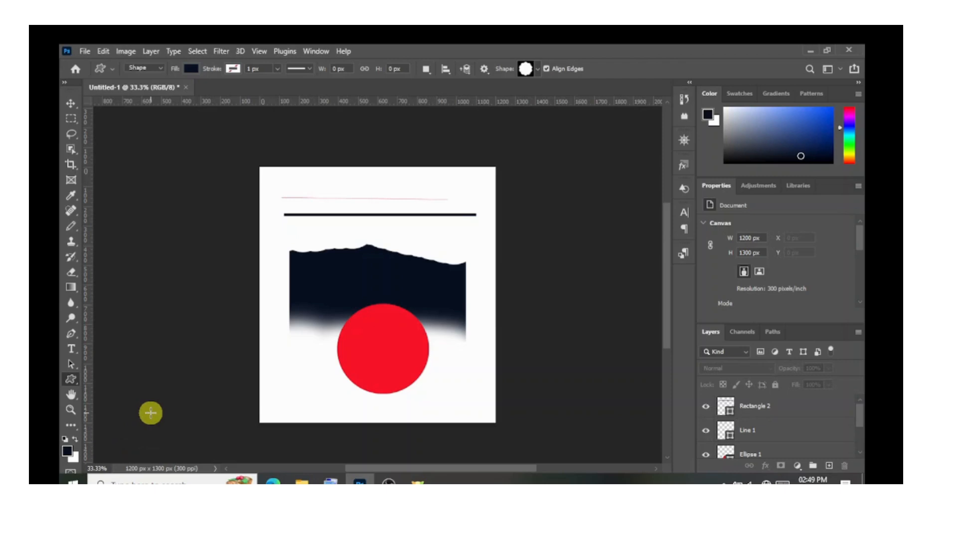
{"action": "left_click", "coordinate": [538, 71]}
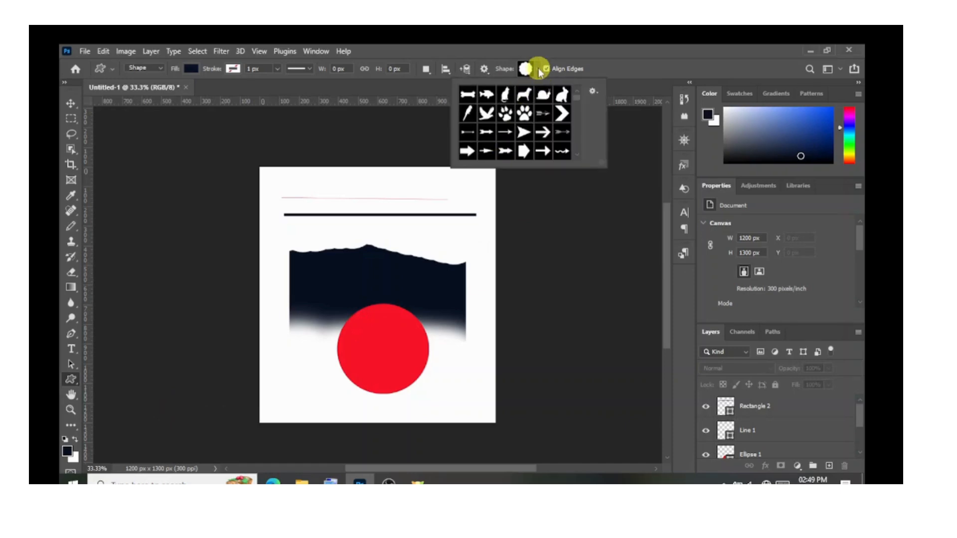
{"action": "scroll", "coordinate": [578, 111], "scroll_direction": "down", "scroll_amount": 4}
{"action": "scroll", "coordinate": [577, 107], "scroll_direction": "down", "scroll_amount": 10}
{"action": "mouse_move", "coordinate": [572, 135]}
{"action": "left_mouse_down"}
{"action": "mouse_move", "coordinate": [575, 123]}
{"action": "mouse_move", "coordinate": [573, 162]}
{"action": "mouse_move", "coordinate": [572, 126]}
{"action": "mouse_move", "coordinate": [574, 140]}
{"action": "left_mouse_up"}
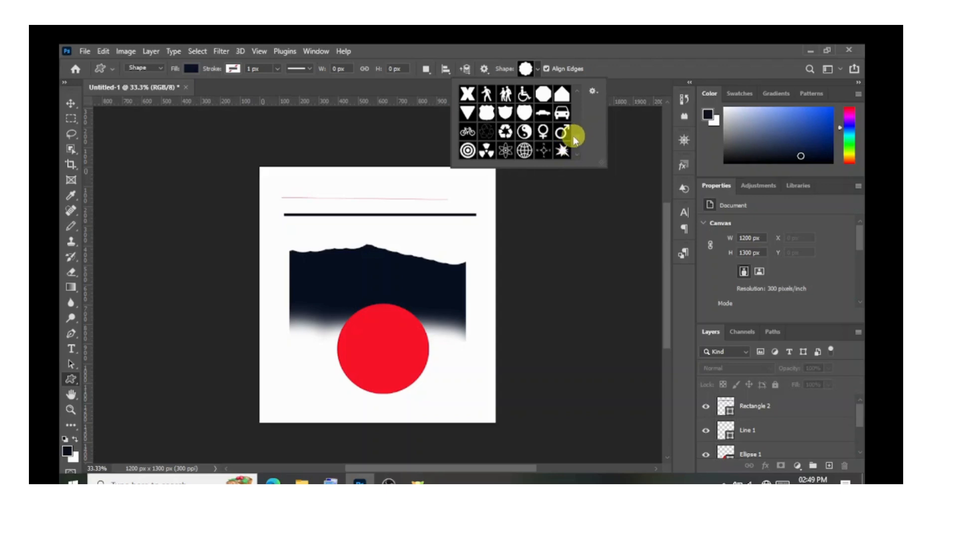
{"action": "scroll", "coordinate": [575, 142], "scroll_direction": "down", "scroll_amount": 3}
{"action": "scroll", "coordinate": [575, 149], "scroll_direction": "up", "scroll_amount": 4}
{"action": "scroll", "coordinate": [573, 139], "scroll_direction": "up", "scroll_amount": 1}
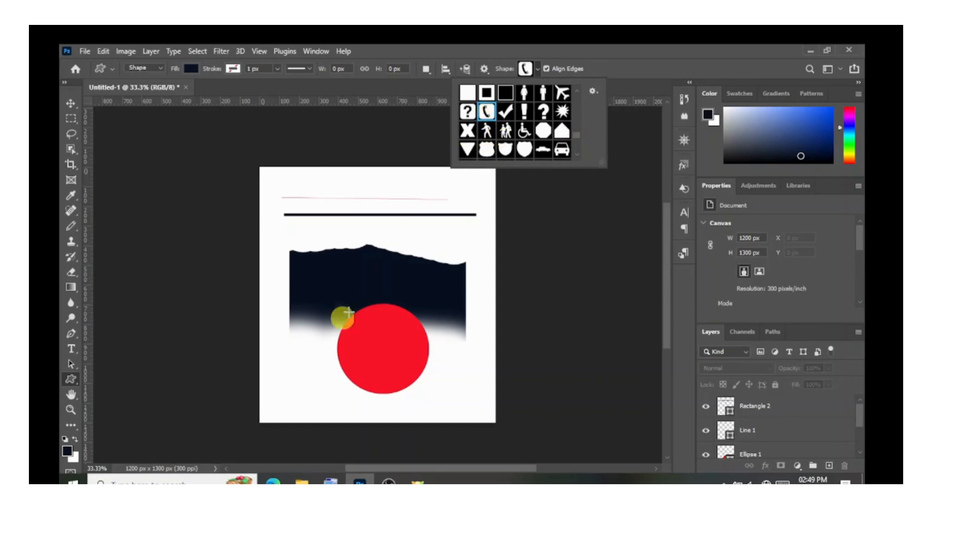
{"action": "left_click_drag", "start_coordinate": [364, 333], "coordinate": [406, 381]}
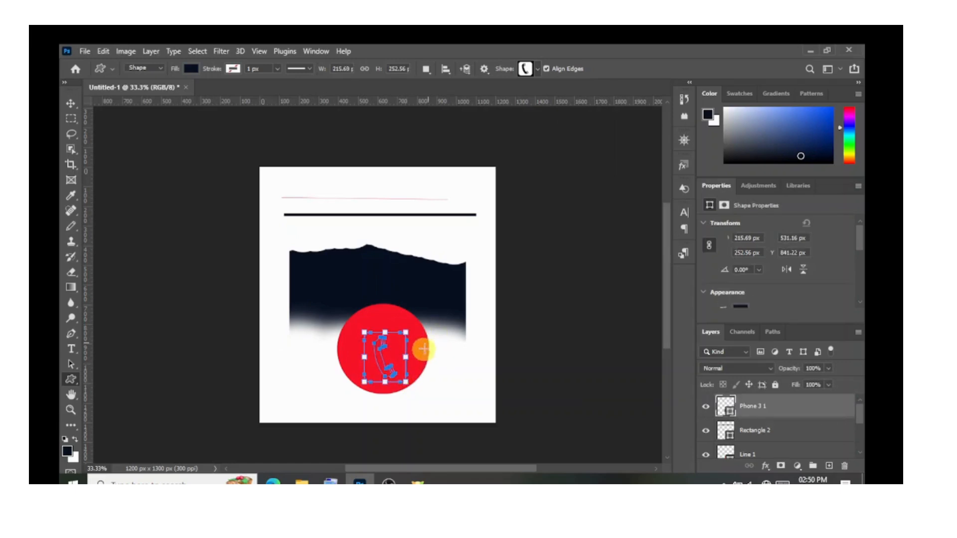
Scale the phone shape down to about 77% and centre it within the red circle.
{"action": "left_click", "coordinate": [71, 103]}
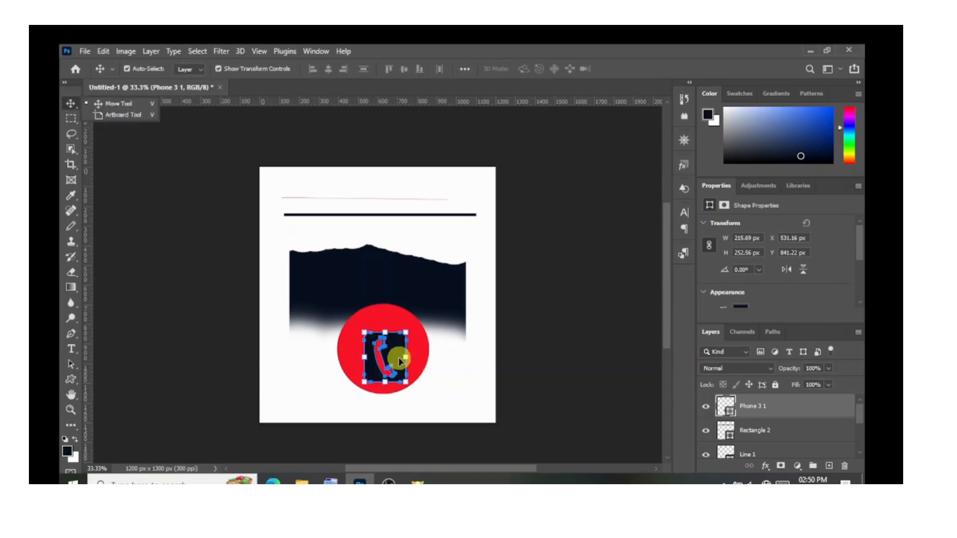
{"action": "mouse_move", "coordinate": [400, 357]}
{"action": "left_mouse_down"}
{"action": "mouse_move", "coordinate": [400, 345]}
{"action": "mouse_move", "coordinate": [387, 342]}
{"action": "mouse_move", "coordinate": [391, 352]}
{"action": "left_mouse_up"}
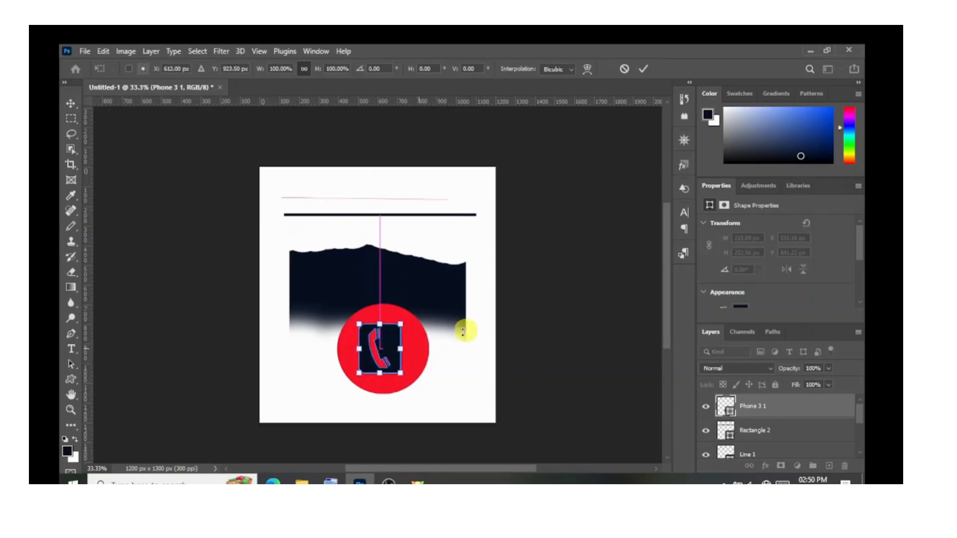
{"action": "left_click", "coordinate": [648, 69]}
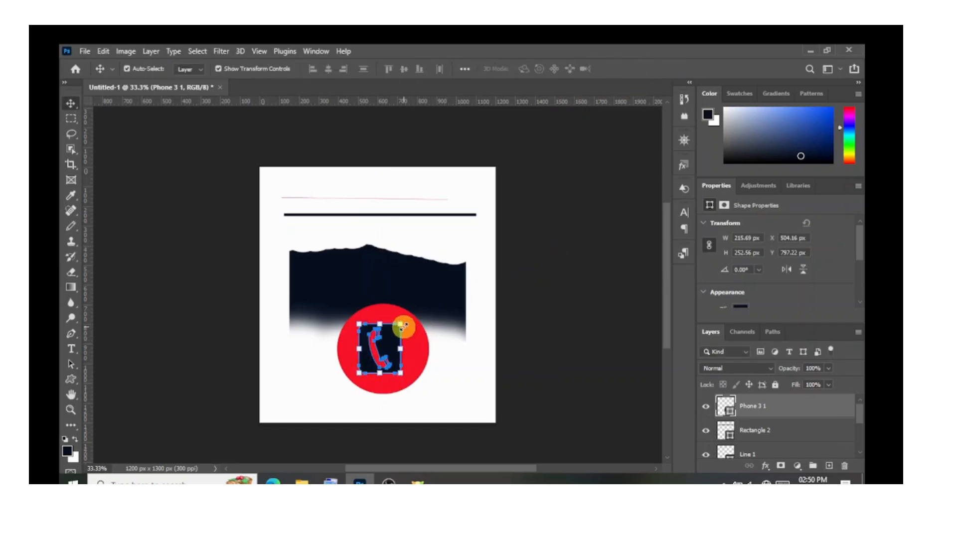
{"action": "mouse_move", "coordinate": [403, 324]}
{"action": "left_mouse_down"}
{"action": "mouse_move", "coordinate": [391, 330]}
{"action": "mouse_move", "coordinate": [396, 336]}
{"action": "mouse_move", "coordinate": [407, 332]}
{"action": "mouse_move", "coordinate": [390, 325]}
{"action": "mouse_move", "coordinate": [391, 335]}
{"action": "left_mouse_up"}
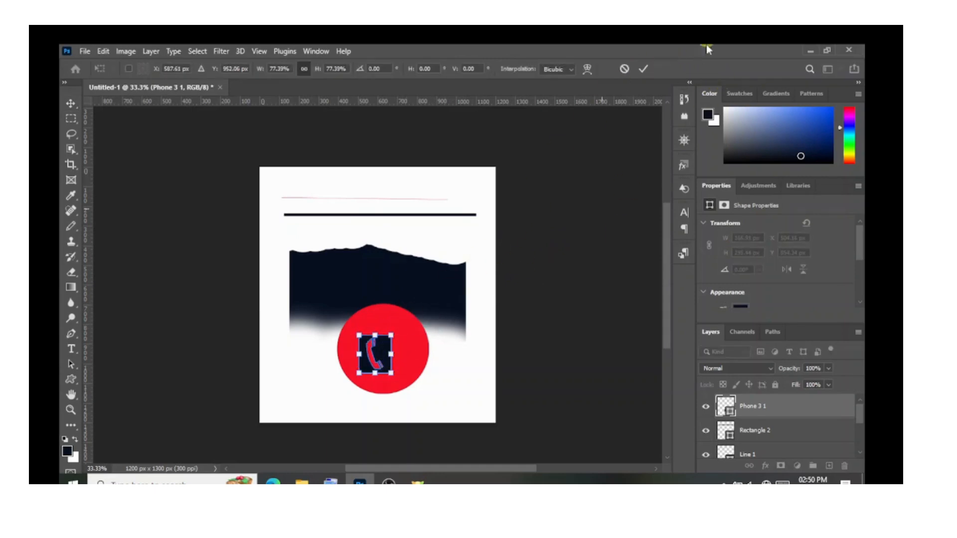
{"action": "left_click", "coordinate": [645, 72]}
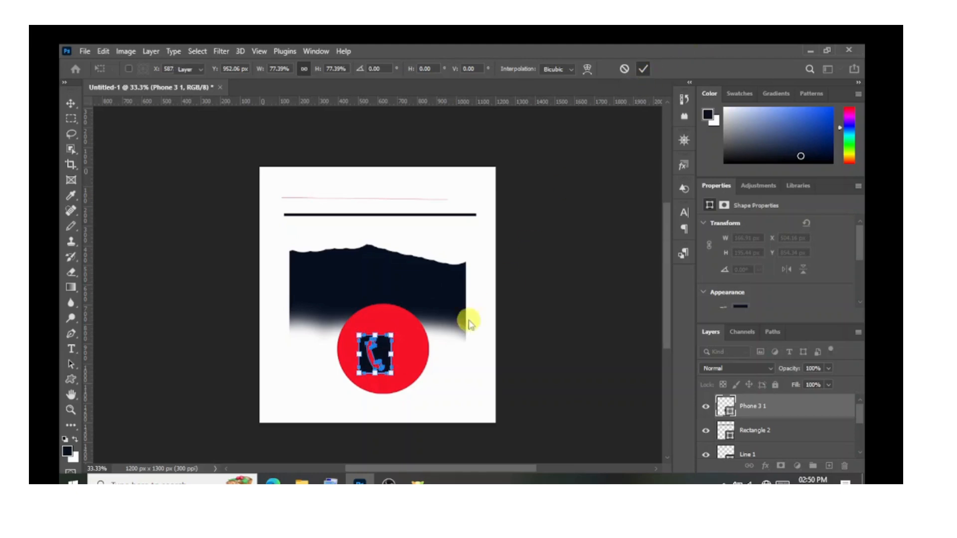
{"action": "left_click_drag", "start_coordinate": [384, 353], "coordinate": [393, 354]}
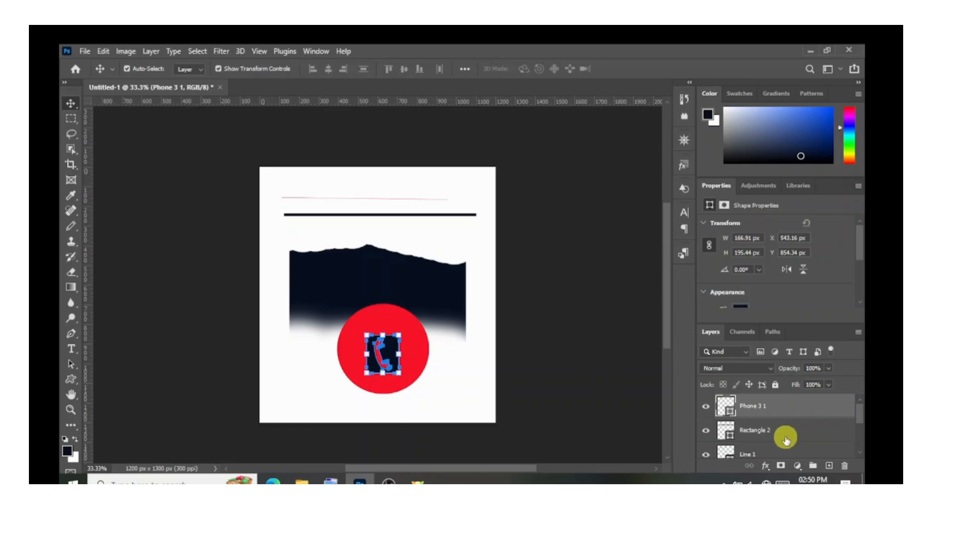
Change the phone shape's fill colour to yellow, daf400.
{"action": "double_click", "coordinate": [723, 408]}
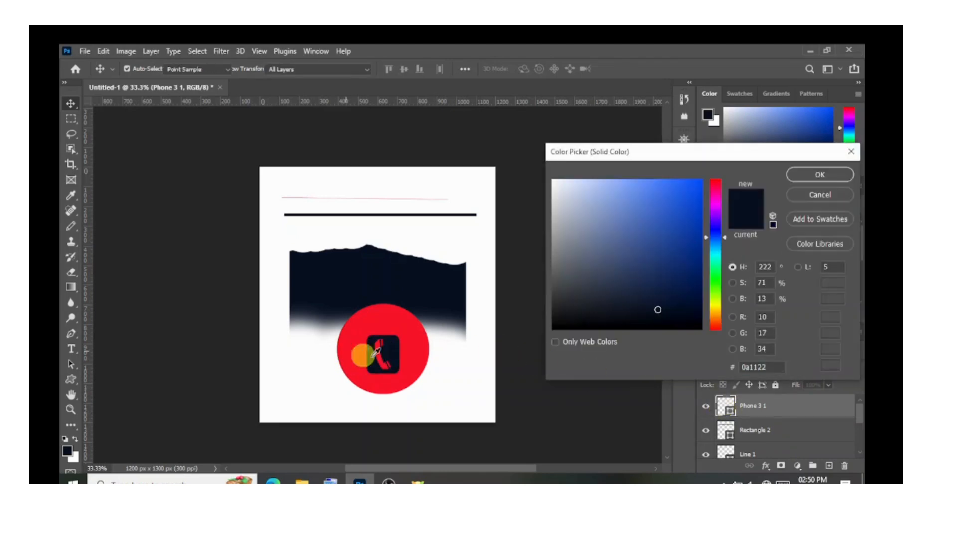
{"action": "left_click", "coordinate": [714, 302]}
{"action": "mouse_move", "coordinate": [692, 297]}
{"action": "left_mouse_down"}
{"action": "mouse_move", "coordinate": [685, 284]}
{"action": "mouse_move", "coordinate": [707, 235]}
{"action": "mouse_move", "coordinate": [707, 186]}
{"action": "left_mouse_up"}
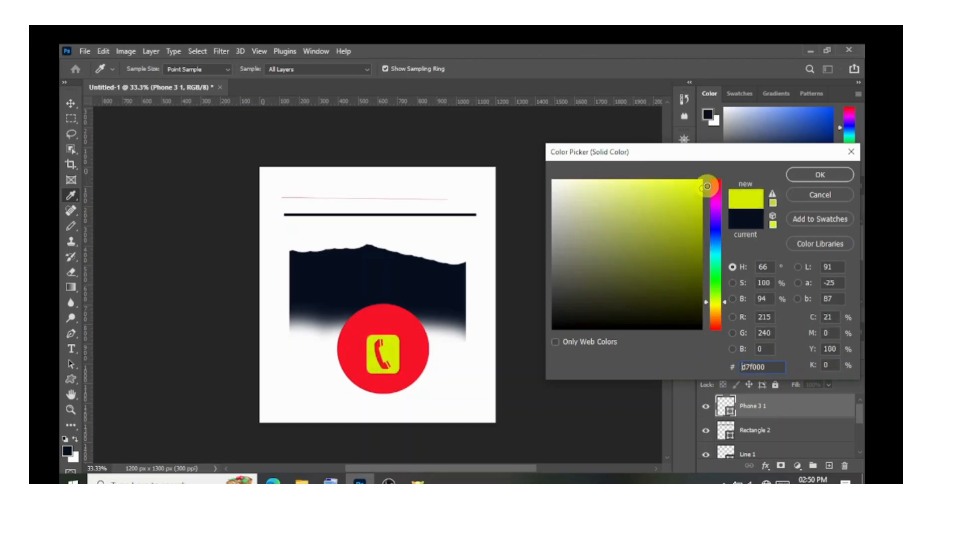
{"action": "left_click", "coordinate": [813, 173]}
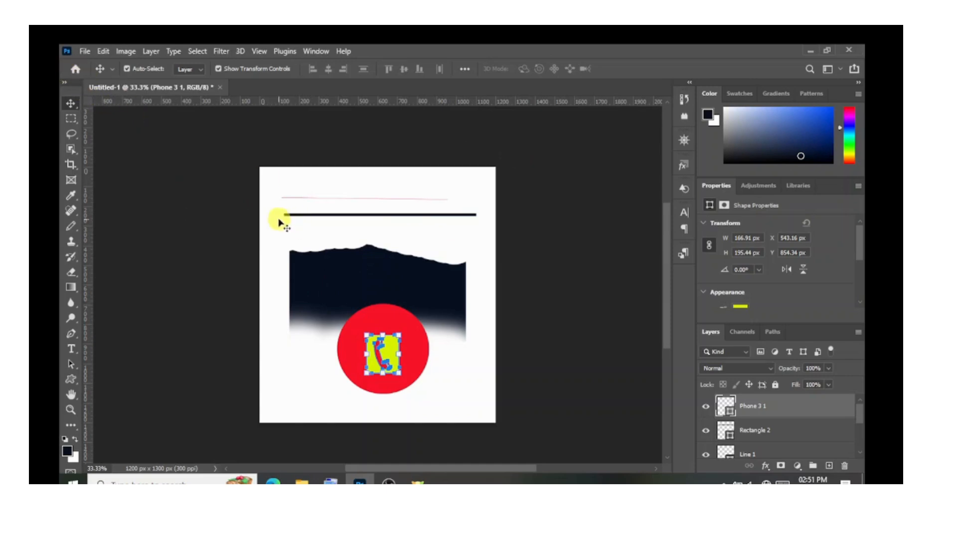
Deselect the phone shape and try the History Brush on the canvas above the dark shape.
{"action": "left_click", "coordinate": [291, 240]}
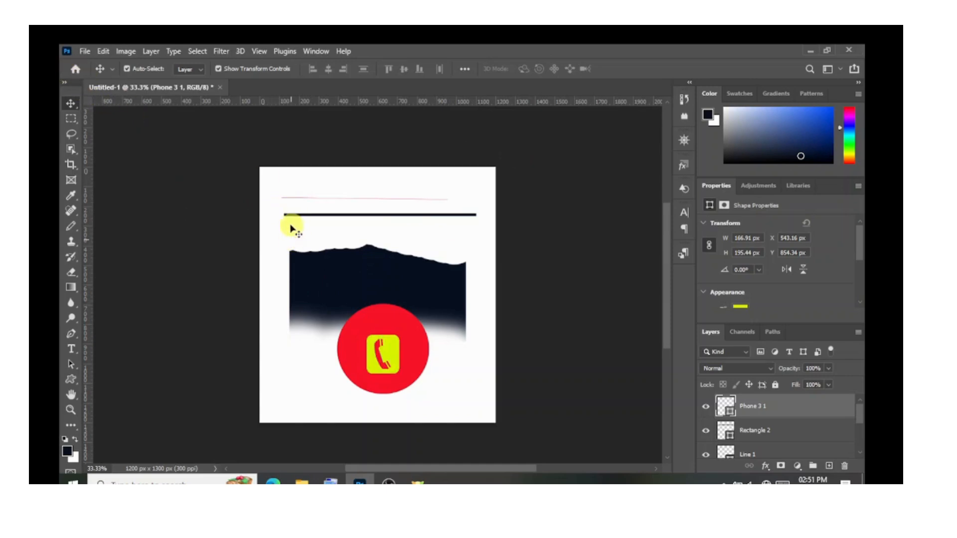
{"action": "left_click", "coordinate": [138, 388]}
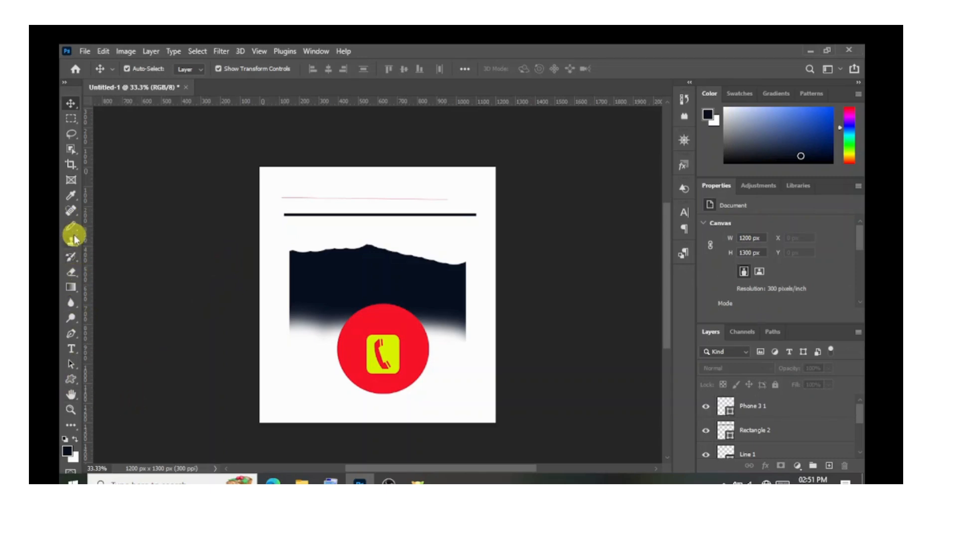
{"action": "left_click", "coordinate": [77, 260]}
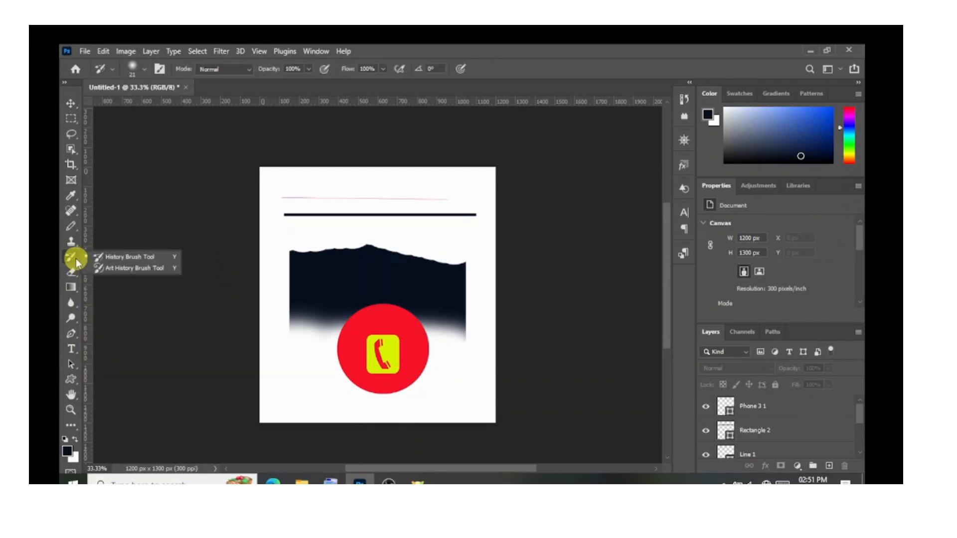
{"action": "left_click", "coordinate": [381, 232]}
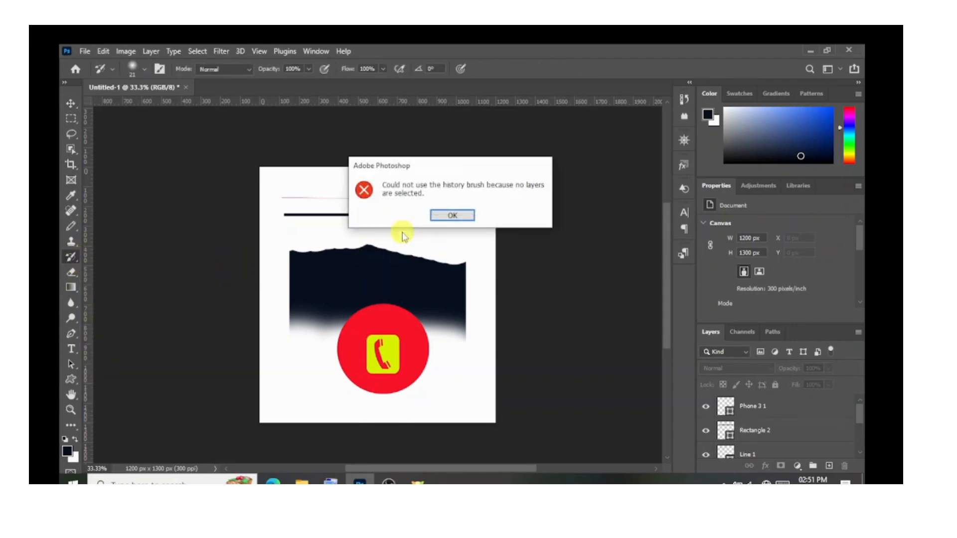
{"action": "left_click", "coordinate": [447, 223]}
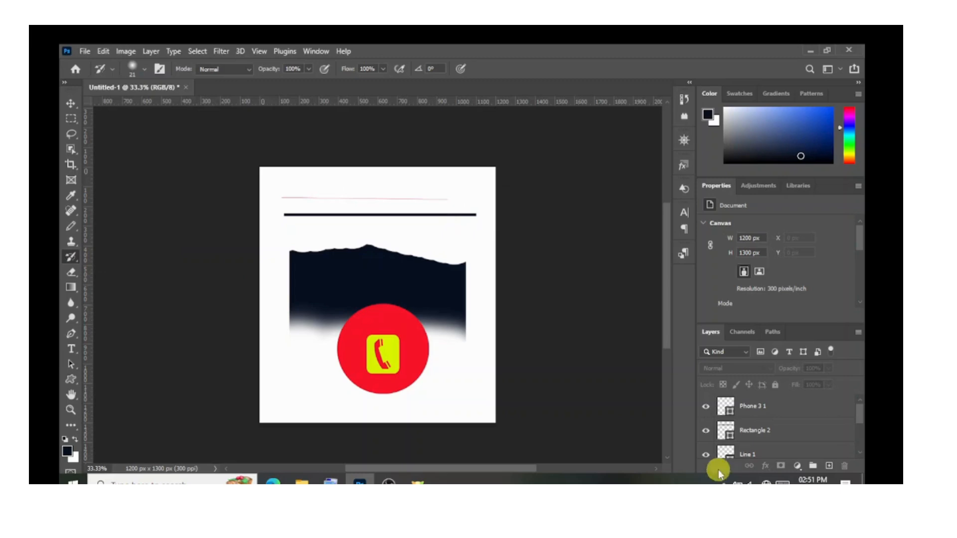
Rasterize the phone shape layer and paint History Brush strokes across the lower half of the red circle.
{"action": "left_click", "coordinate": [760, 415]}
{"action": "left_click", "coordinate": [385, 366]}
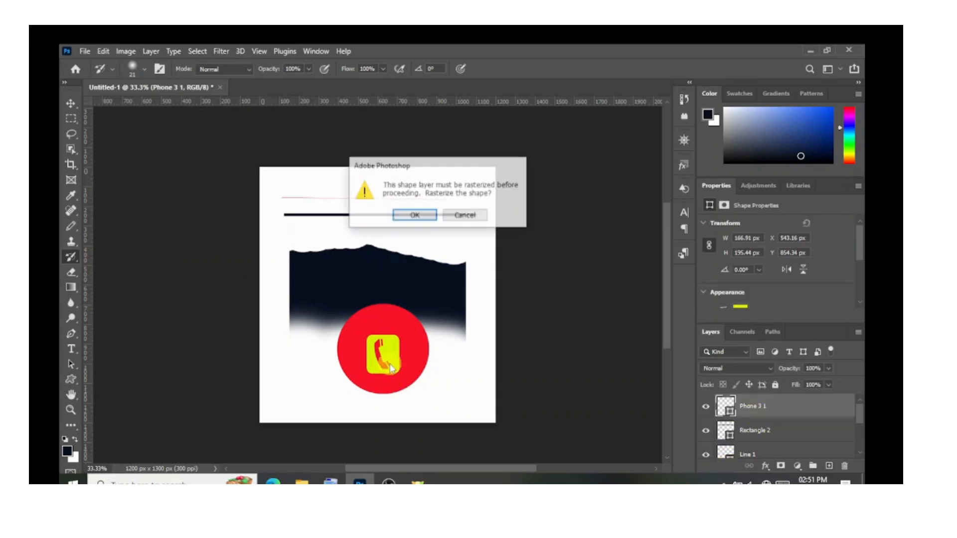
{"action": "left_click", "coordinate": [415, 215]}
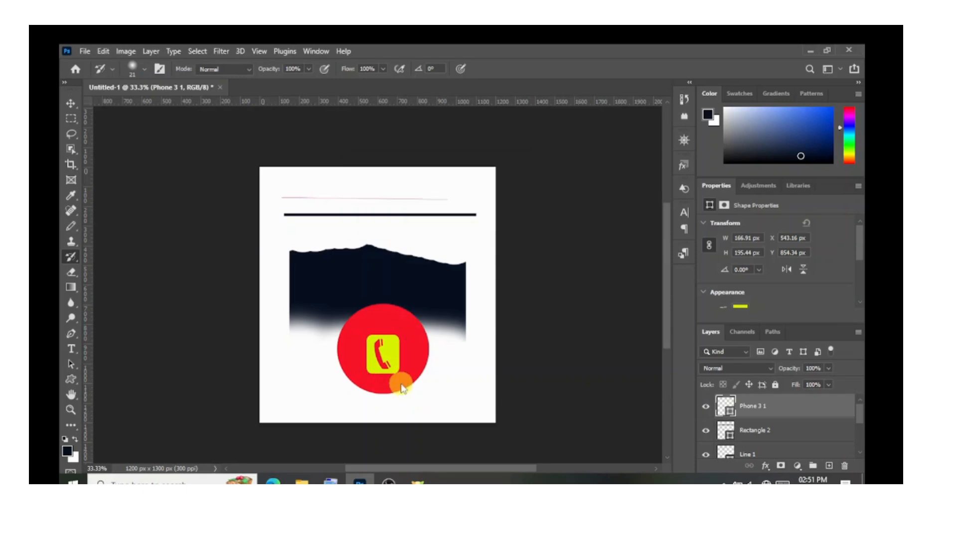
{"action": "mouse_move", "coordinate": [343, 375]}
{"action": "left_mouse_down"}
{"action": "mouse_move", "coordinate": [396, 360]}
{"action": "mouse_move", "coordinate": [429, 364]}
{"action": "mouse_move", "coordinate": [376, 398]}
{"action": "mouse_move", "coordinate": [424, 347]}
{"action": "mouse_move", "coordinate": [390, 389]}
{"action": "mouse_move", "coordinate": [404, 386]}
{"action": "mouse_move", "coordinate": [390, 389]}
{"action": "mouse_move", "coordinate": [364, 373]}
{"action": "mouse_move", "coordinate": [379, 359]}
{"action": "left_mouse_up"}
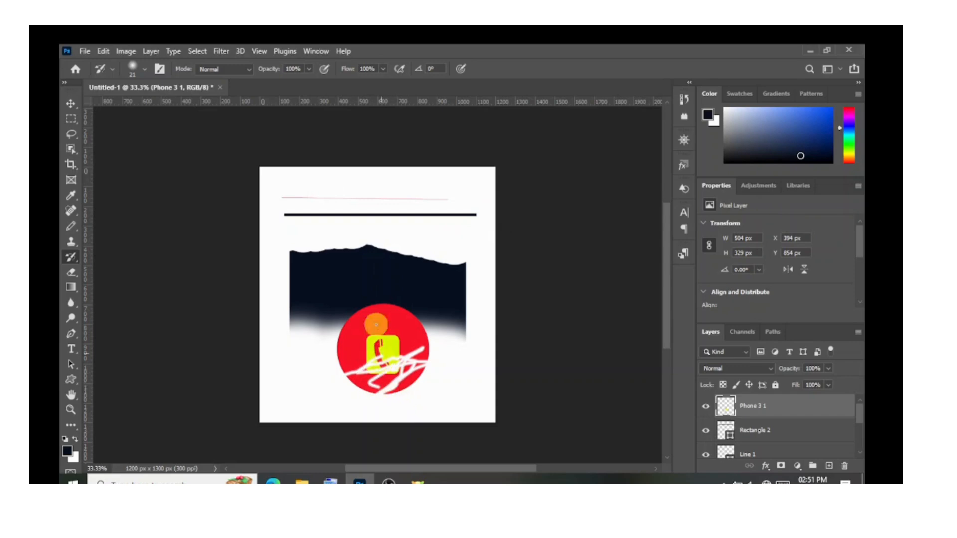
Set the History Brush size to 161 px and paint over the red circle and the dark shape's upper and side edges.
{"action": "left_click", "coordinate": [142, 67]}
{"action": "left_click", "coordinate": [172, 105]}
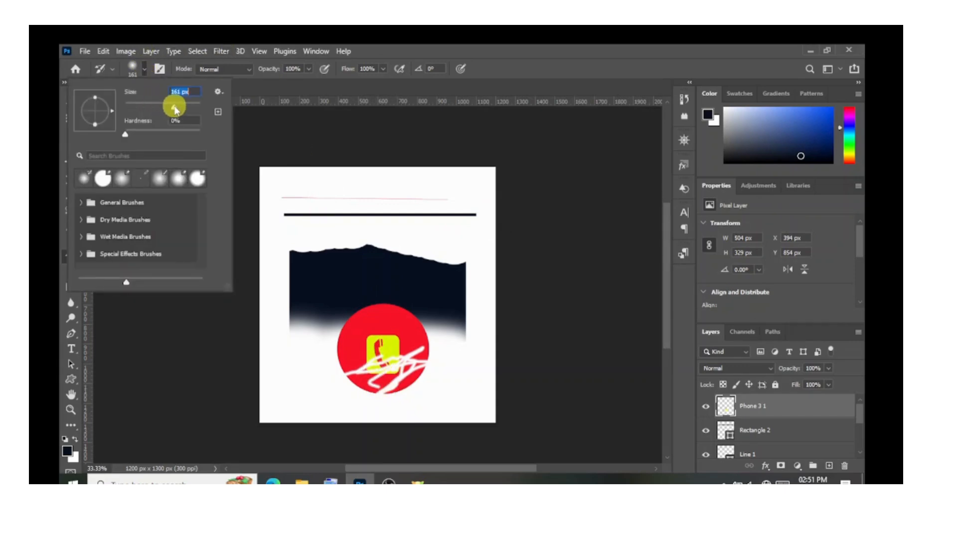
{"action": "mouse_move", "coordinate": [353, 370]}
{"action": "left_mouse_down"}
{"action": "mouse_move", "coordinate": [460, 330]}
{"action": "mouse_move", "coordinate": [364, 332]}
{"action": "left_mouse_up"}
{"action": "left_click_drag", "start_coordinate": [342, 246], "coordinate": [400, 280]}
{"action": "mouse_move", "coordinate": [474, 246]}
{"action": "left_mouse_down"}
{"action": "mouse_move", "coordinate": [459, 289]}
{"action": "mouse_move", "coordinate": [466, 273]}
{"action": "left_mouse_up"}
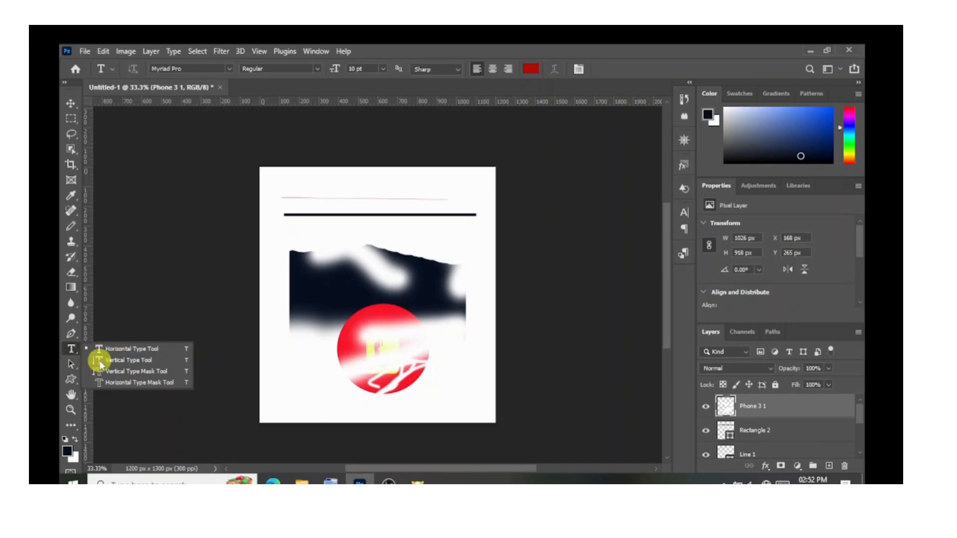
Start a horizontal text line near the red line at the canvas's upper edge and bring up the On-Screen Keyboard.
{"action": "left_click", "coordinate": [133, 351]}
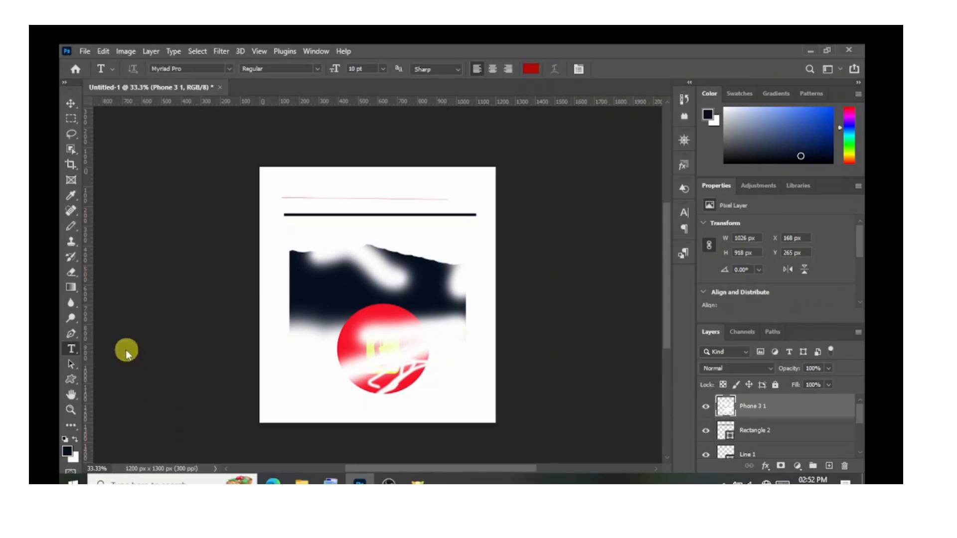
{"action": "left_click", "coordinate": [311, 187]}
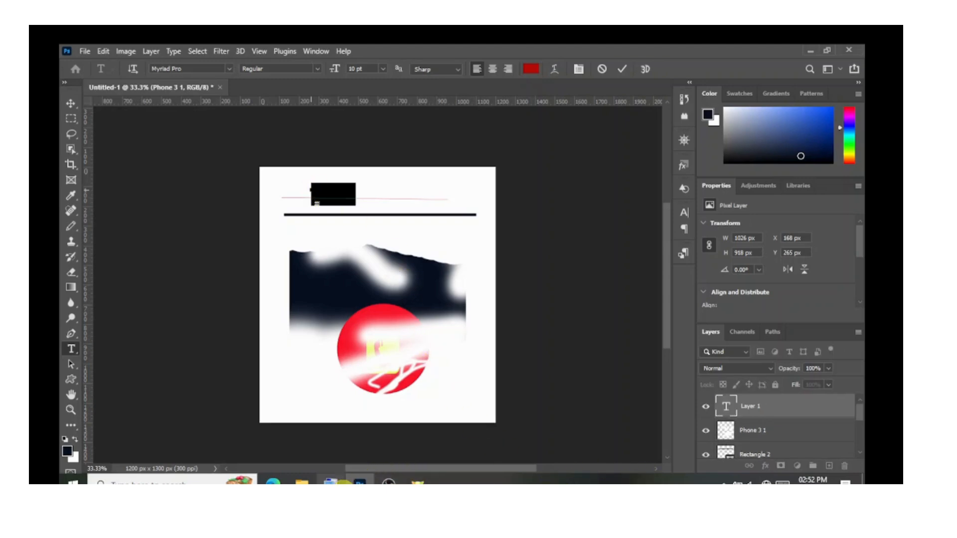
{"action": "left_click", "coordinate": [332, 481]}
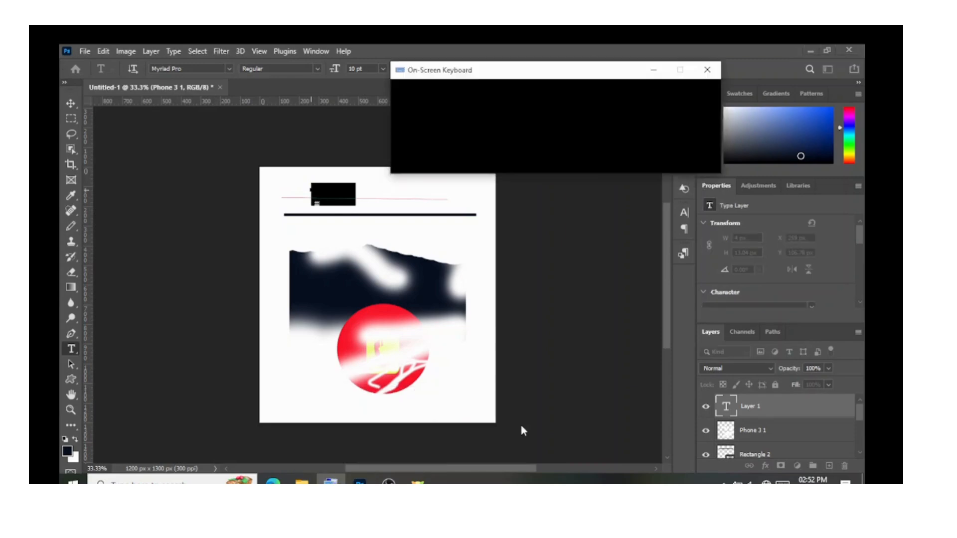
{"action": "left_click_drag", "start_coordinate": [563, 76], "coordinate": [697, 130]}
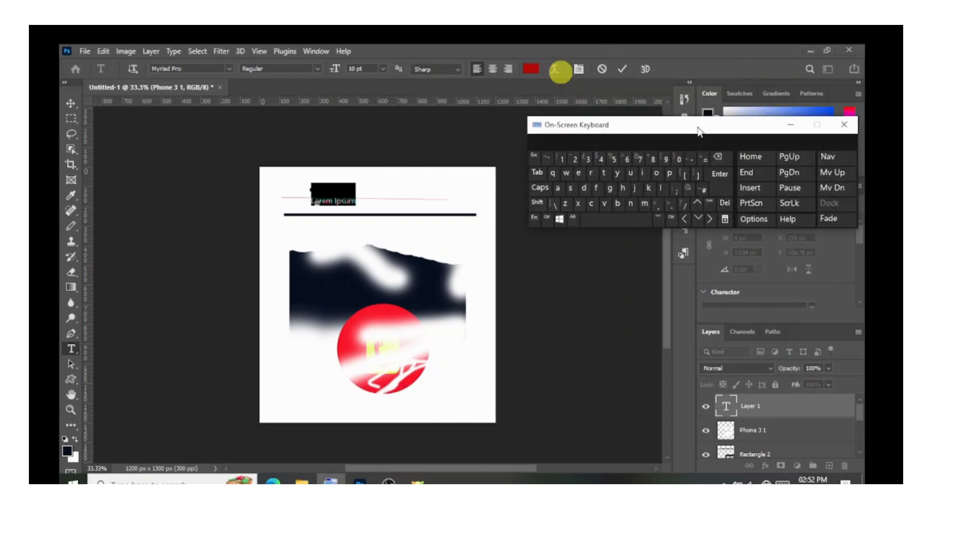
Replace the placeholder text with GOOD VIBES in capitals.
{"action": "left_click", "coordinate": [357, 198]}
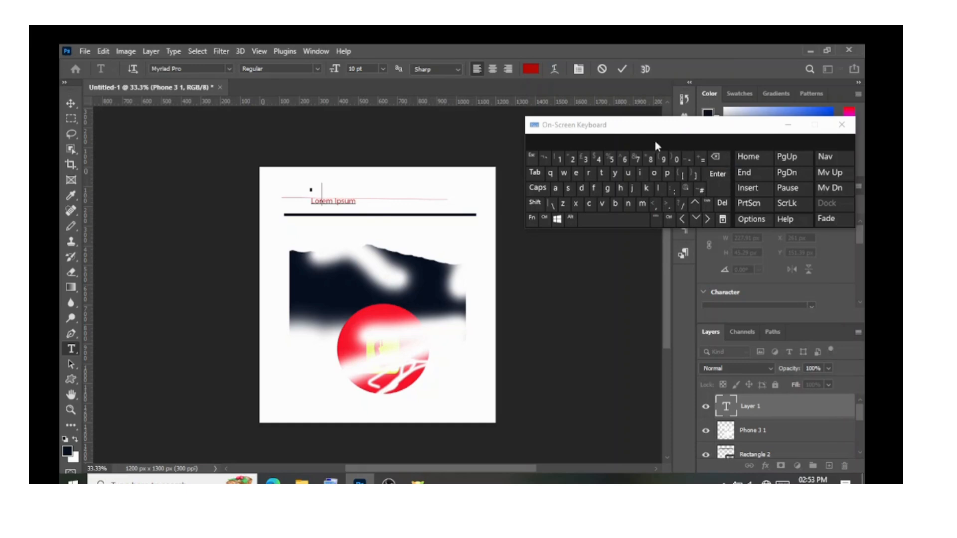
{"action": "left_click", "coordinate": [458, 126]}
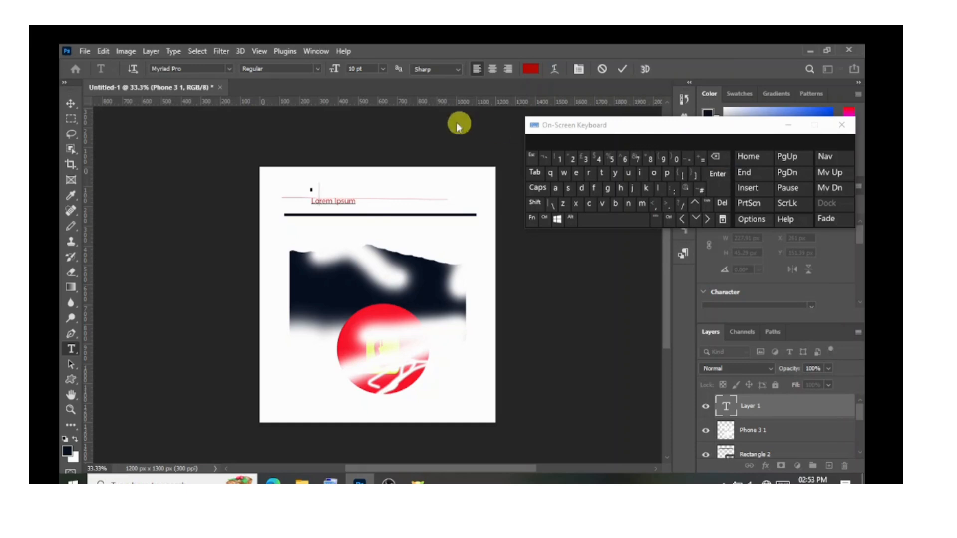
{"action": "left_click", "coordinate": [541, 192]}
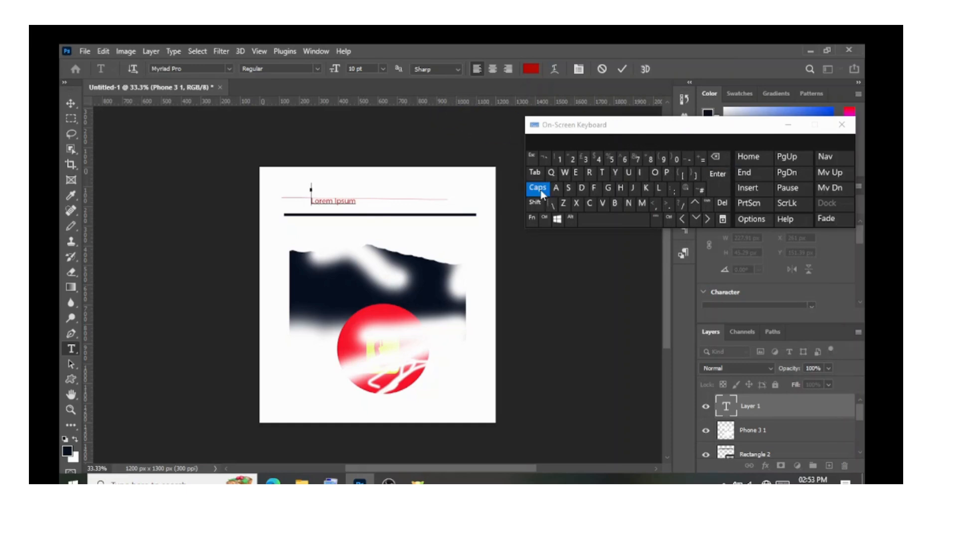
{"action": "left_click", "coordinate": [608, 191]}
{"action": "left_click", "coordinate": [654, 172]}
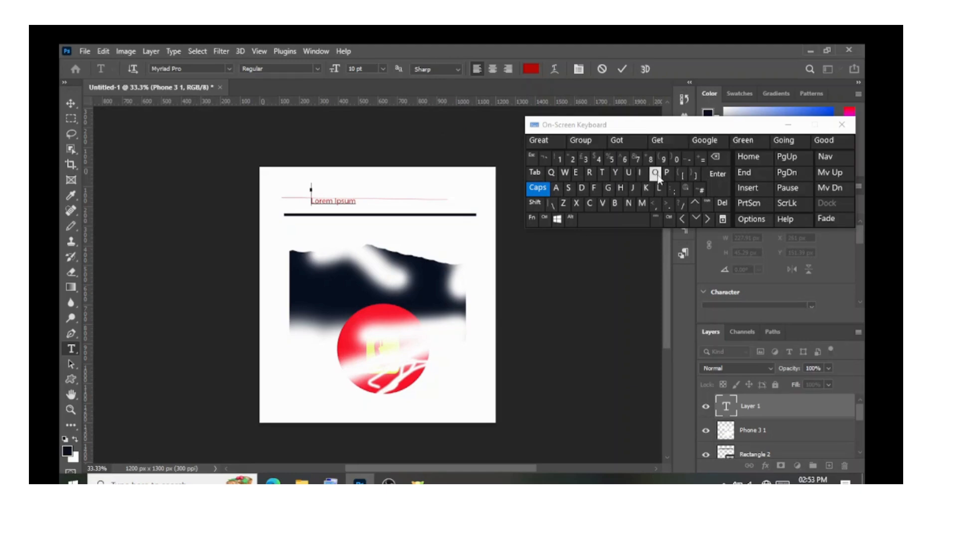
{"action": "left_click", "coordinate": [583, 189]}
{"action": "left_click", "coordinate": [605, 224]}
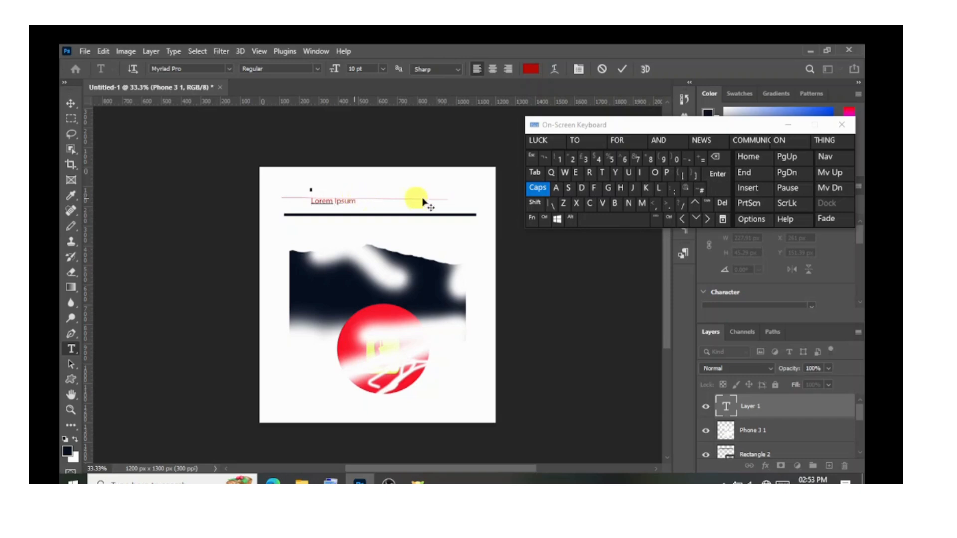
{"action": "left_click", "coordinate": [603, 203]}
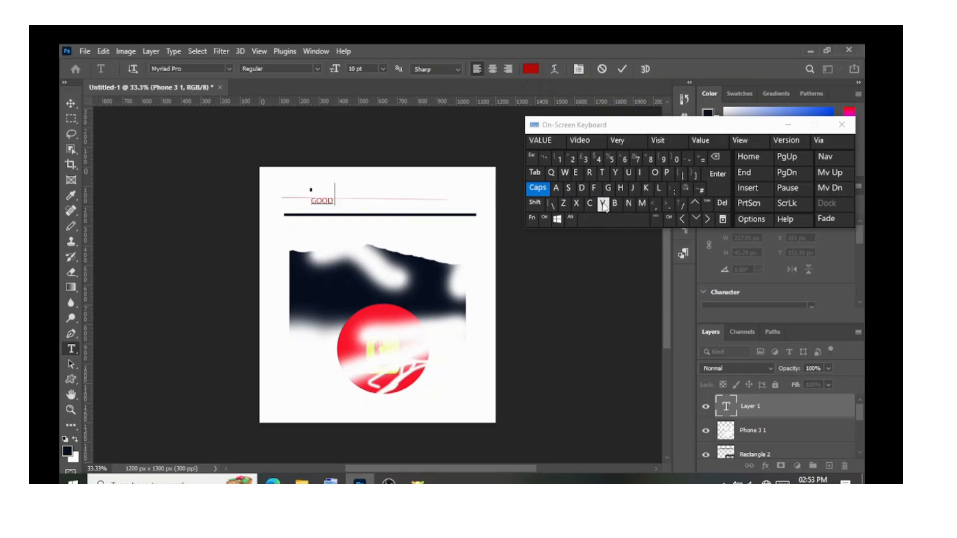
{"action": "left_click", "coordinate": [642, 174]}
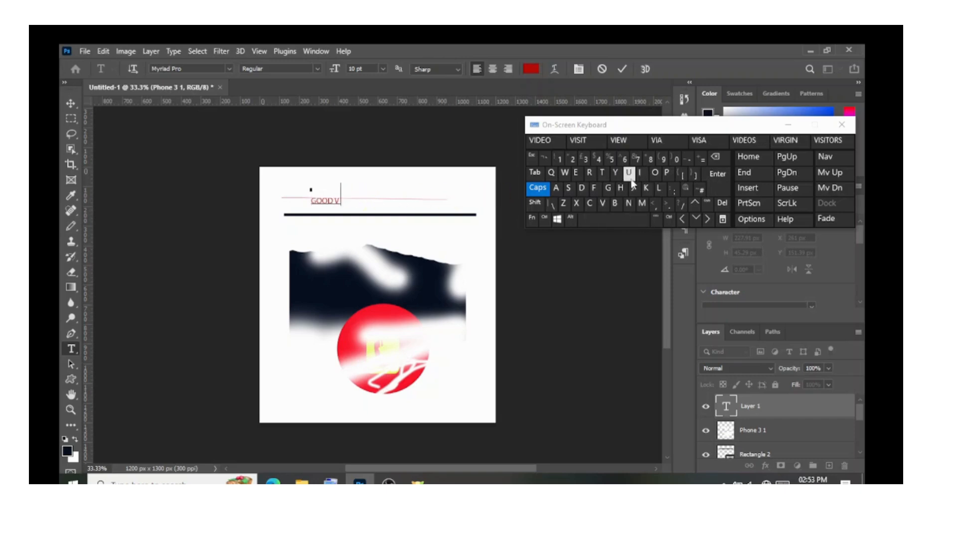
{"action": "left_click", "coordinate": [615, 205]}
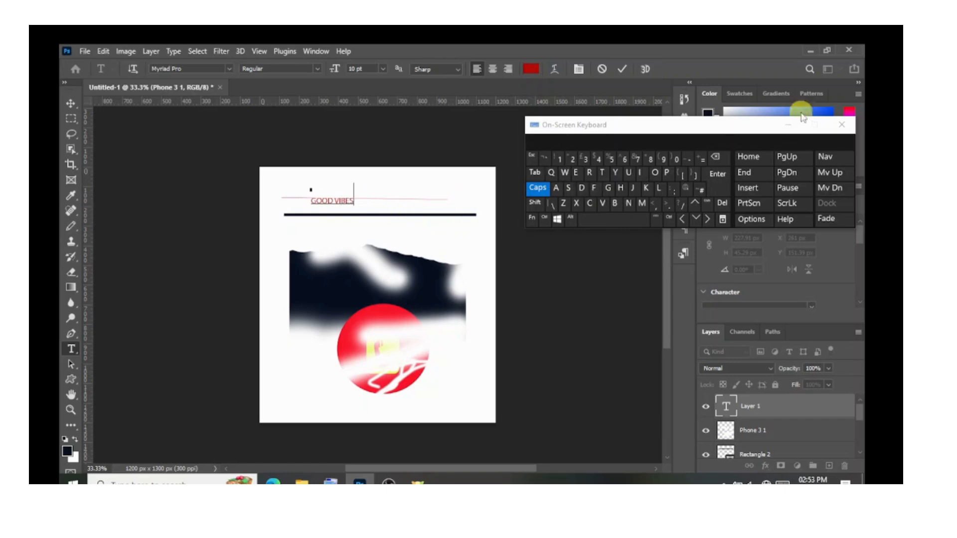
Minimise the On-Screen Keyboard and commit the GOOD VIBES text.
{"action": "left_click_drag", "start_coordinate": [718, 126], "coordinate": [704, 358]}
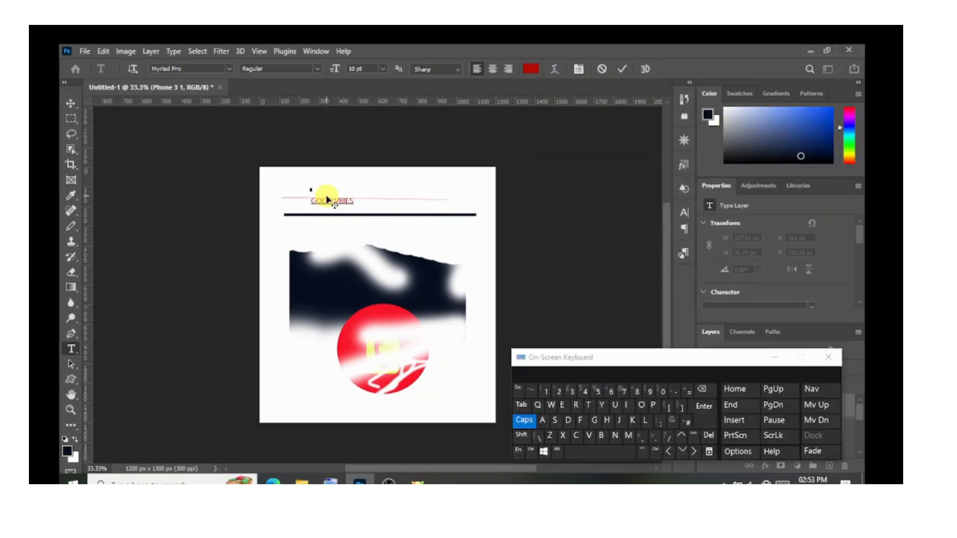
{"action": "left_click", "coordinate": [774, 357]}
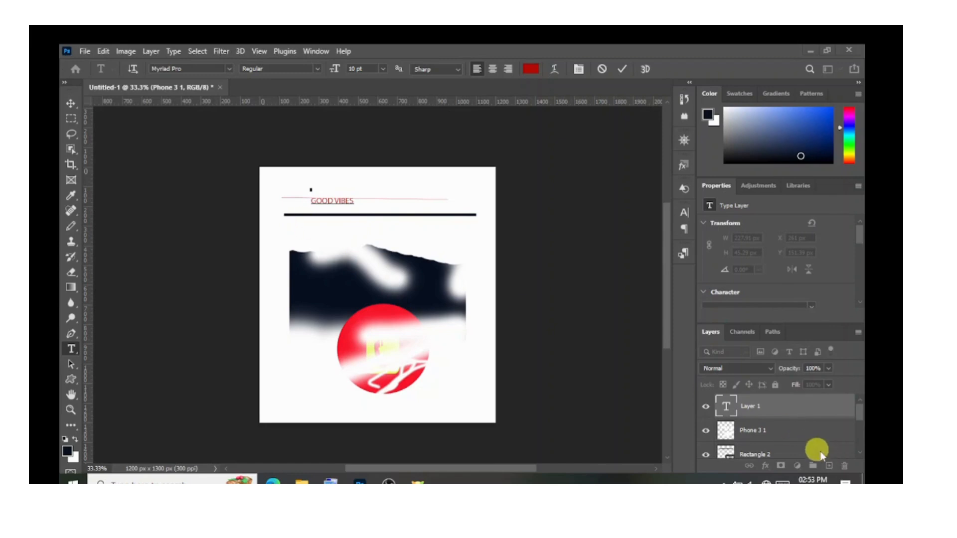
{"action": "left_click", "coordinate": [729, 409]}
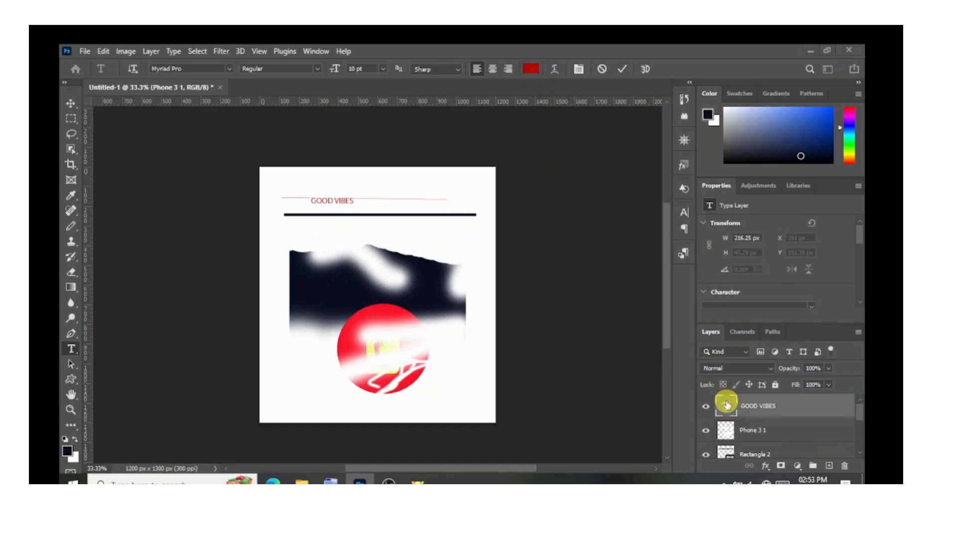
Select the whole GOOD VIBES text and set its font size to 18 pt and its style to Bold.
{"action": "double_click", "coordinate": [726, 408]}
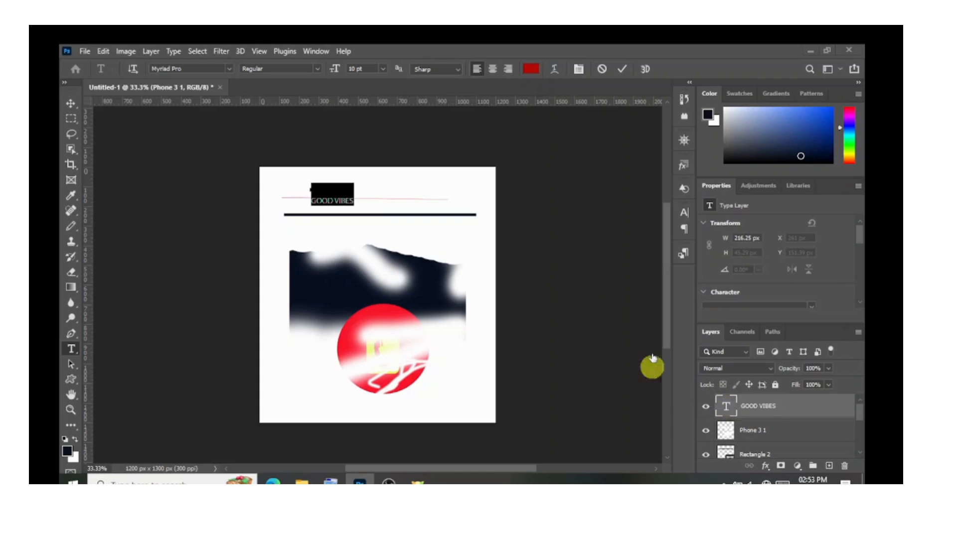
{"action": "left_click", "coordinate": [335, 171]}
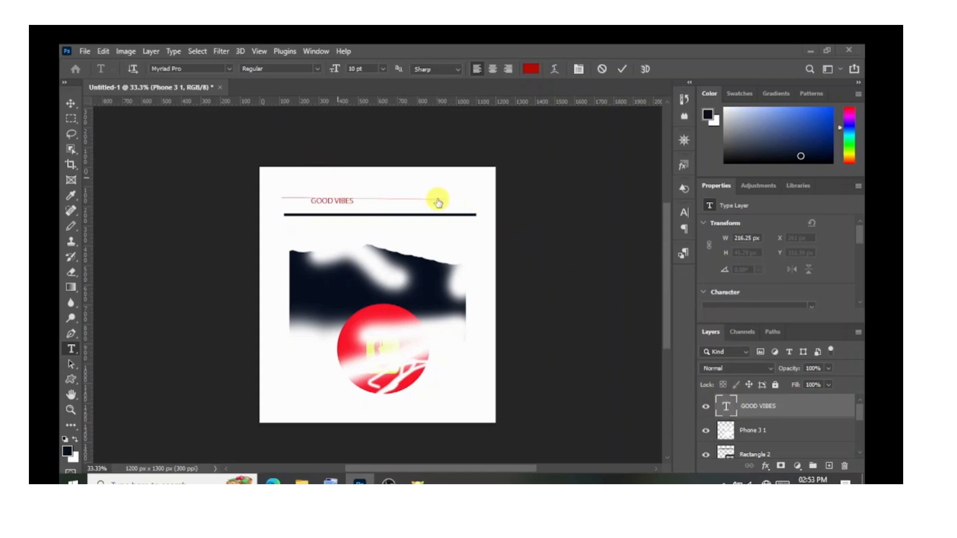
{"action": "triple_click", "coordinate": [350, 201]}
{"action": "left_click", "coordinate": [352, 203]}
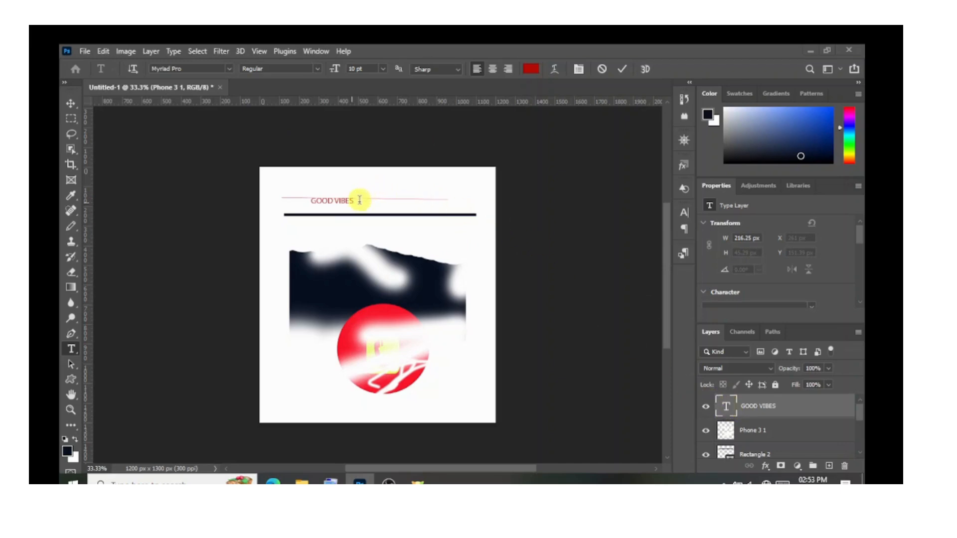
{"action": "triple_click", "coordinate": [360, 198]}
{"action": "left_click", "coordinate": [355, 69]}
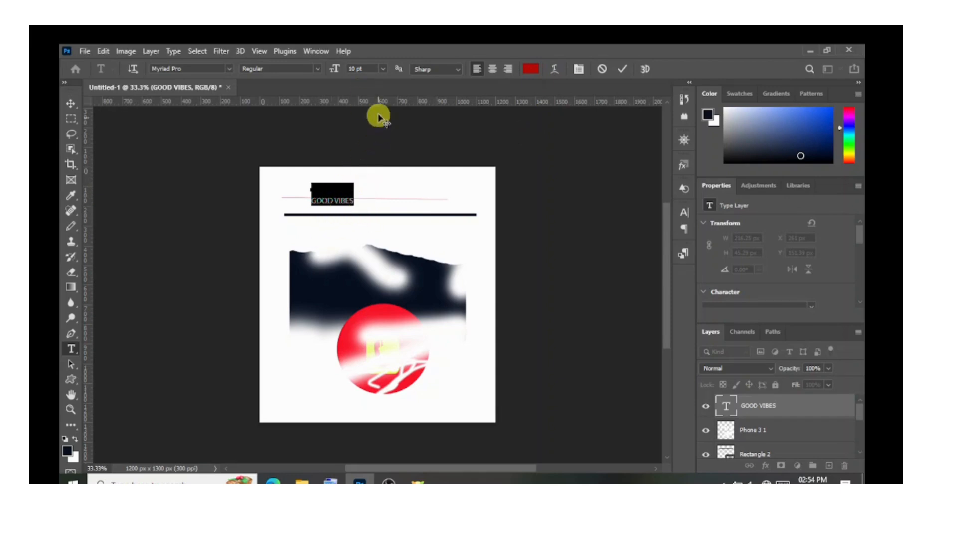
{"action": "left_click", "coordinate": [383, 71]}
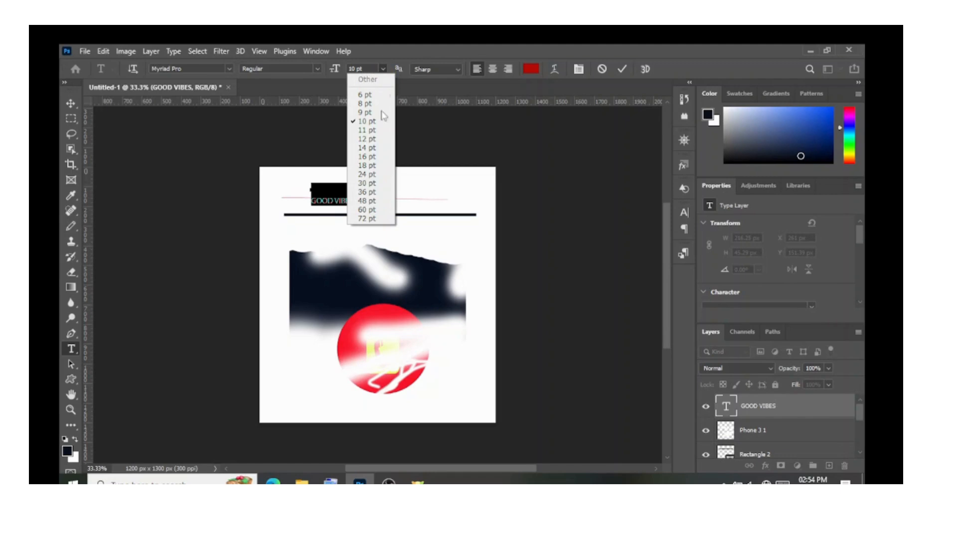
{"action": "left_click", "coordinate": [367, 166]}
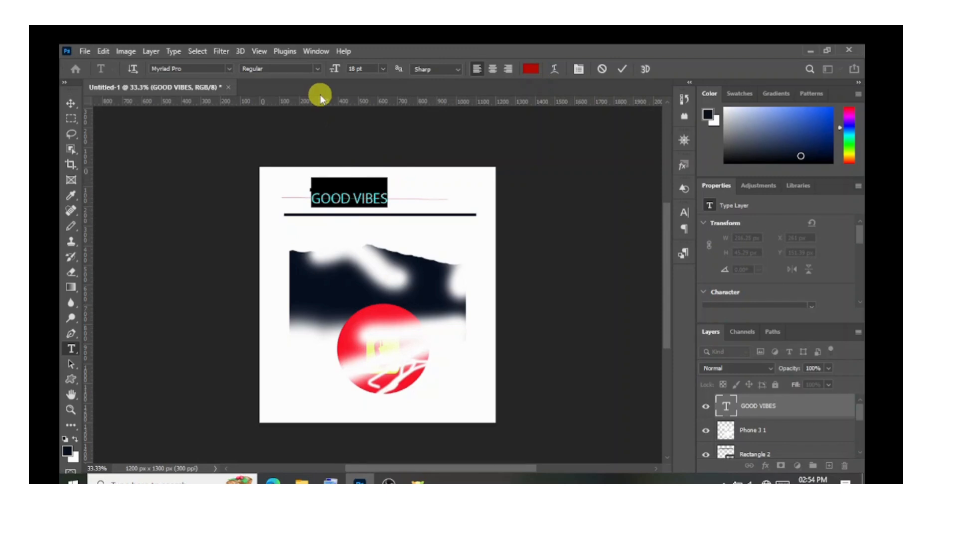
{"action": "left_click", "coordinate": [316, 70]}
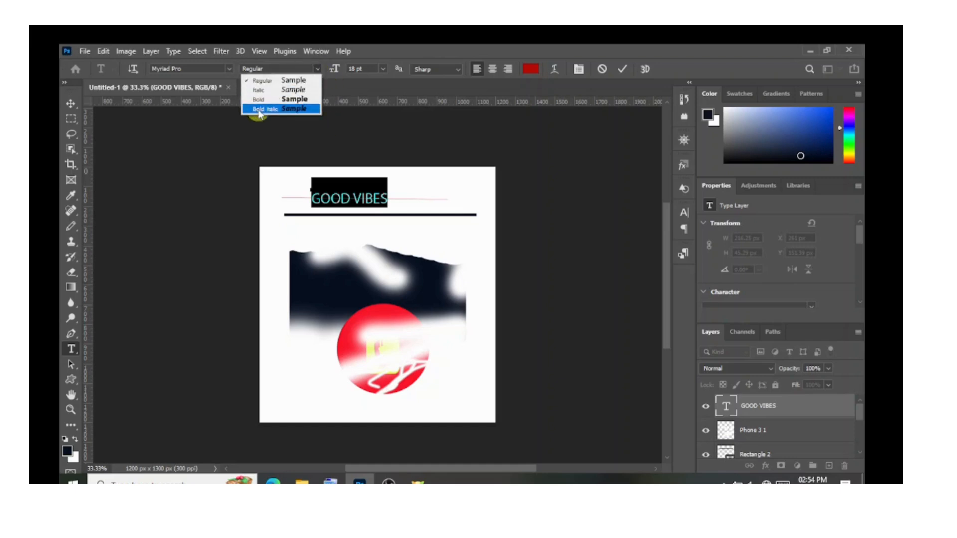
{"action": "left_click", "coordinate": [285, 102]}
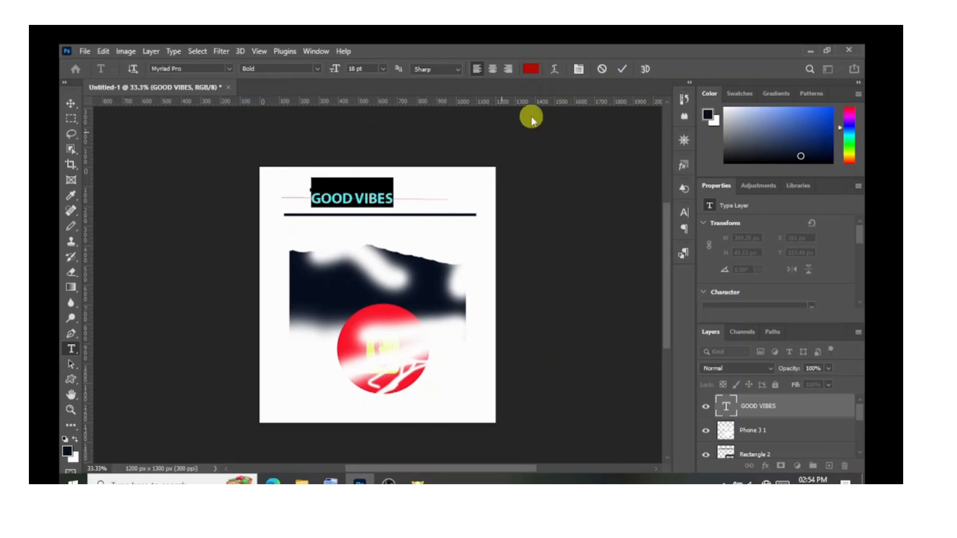
Recolour the GOOD VIBES text dark navy blue and move it just above the thin red line.
{"action": "left_click", "coordinate": [532, 73]}
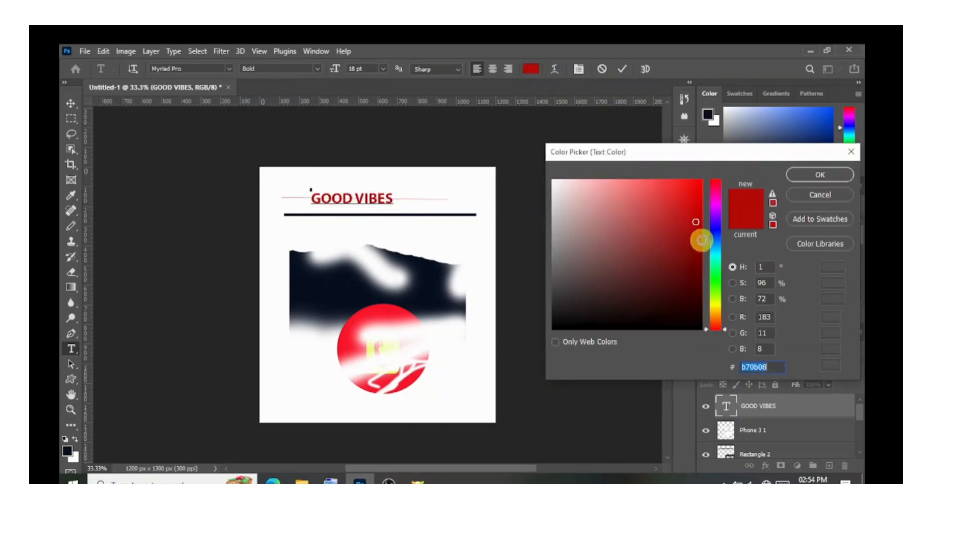
{"action": "left_click", "coordinate": [716, 231]}
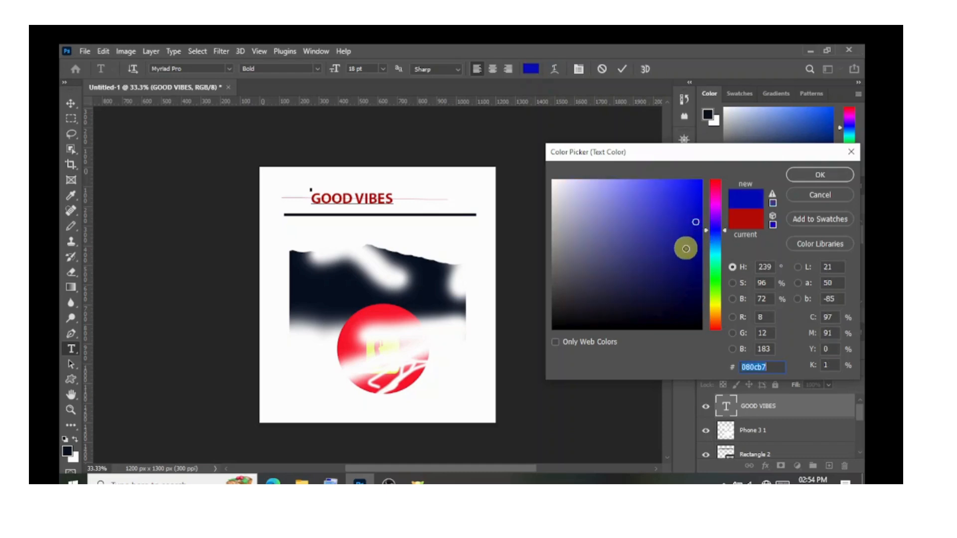
{"action": "mouse_move", "coordinate": [687, 264]}
{"action": "left_mouse_down"}
{"action": "mouse_move", "coordinate": [686, 274]}
{"action": "mouse_move", "coordinate": [698, 273]}
{"action": "left_mouse_up"}
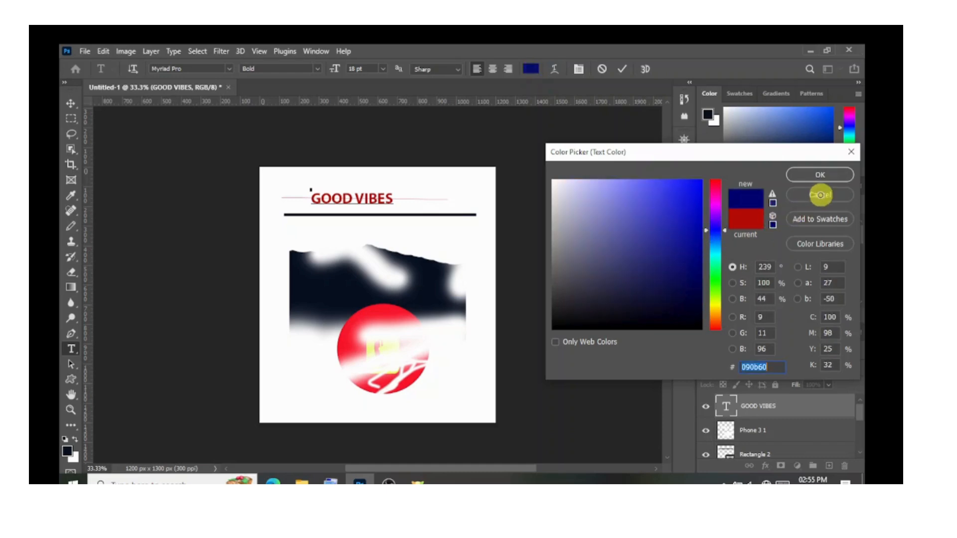
{"action": "left_click", "coordinate": [813, 180]}
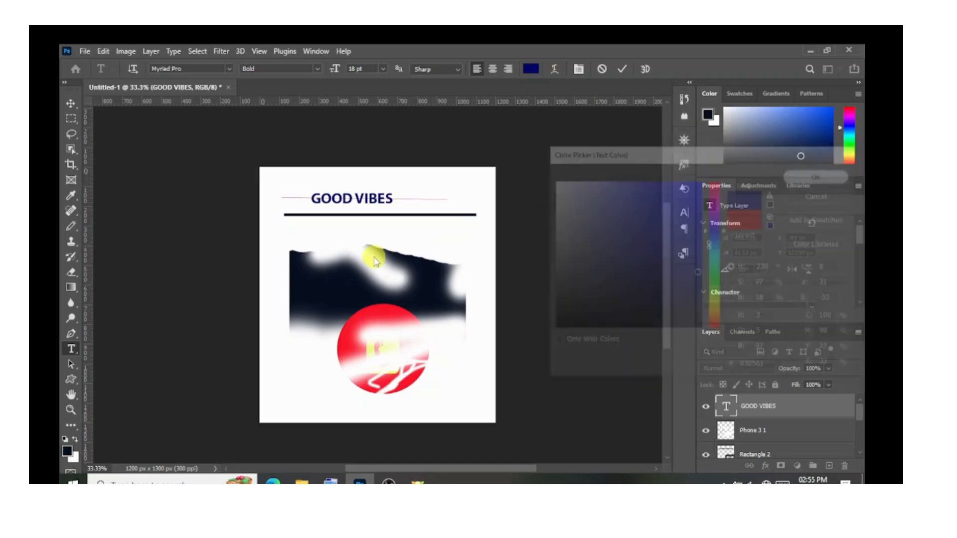
{"action": "triple_click", "coordinate": [355, 190]}
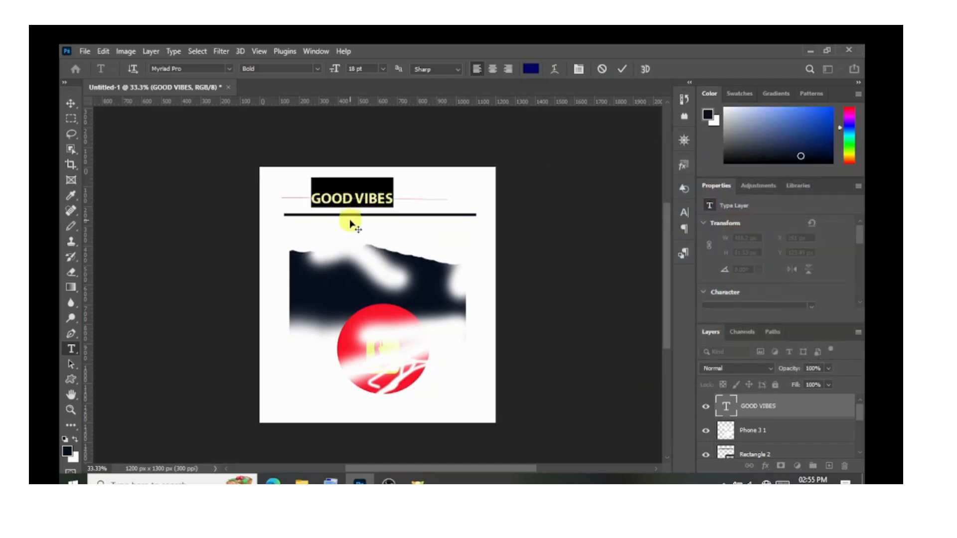
{"action": "left_click_drag", "start_coordinate": [352, 228], "coordinate": [374, 215]}
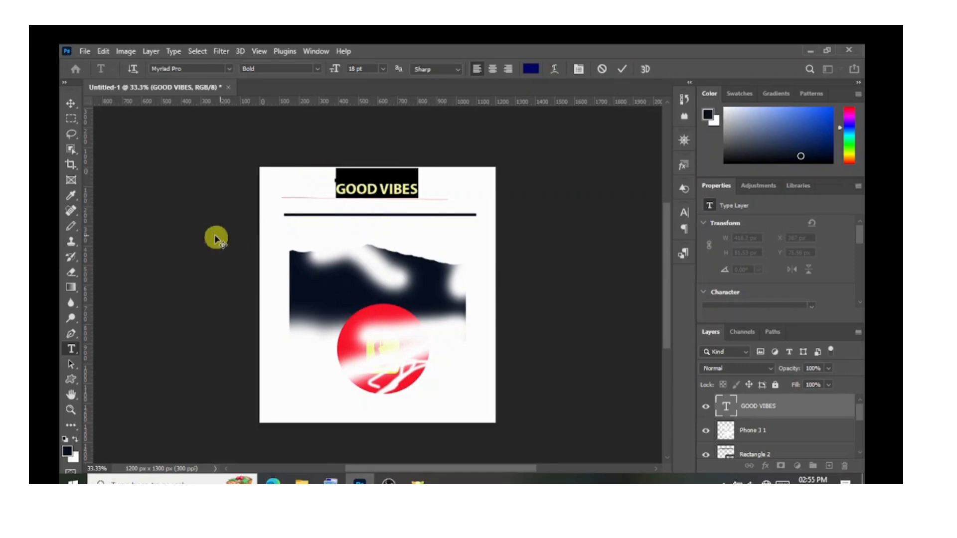
Change the GOOD VIBES text's font to Kenyan Coffee and commit the edit.
{"action": "left_click", "coordinate": [230, 69]}
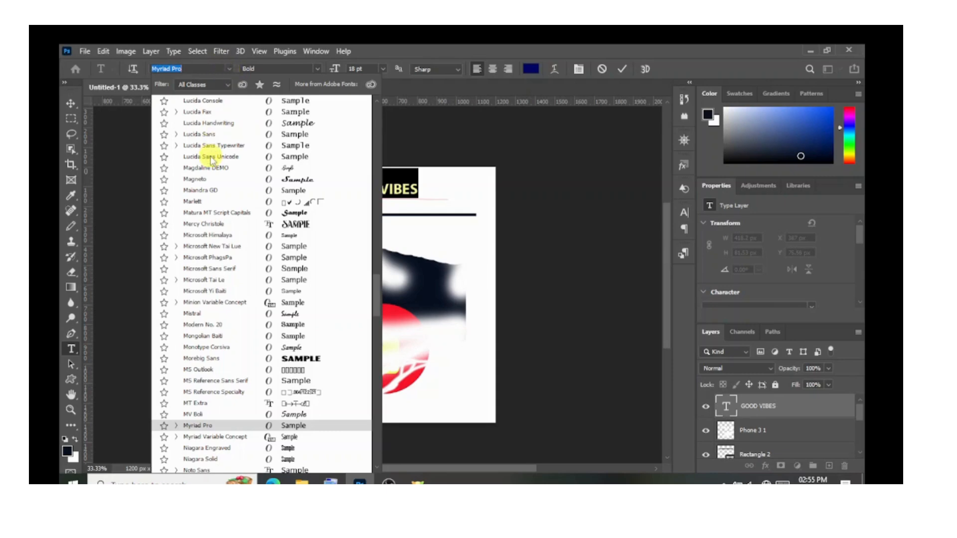
{"action": "scroll", "coordinate": [210, 167], "scroll_direction": "down", "scroll_amount": 1}
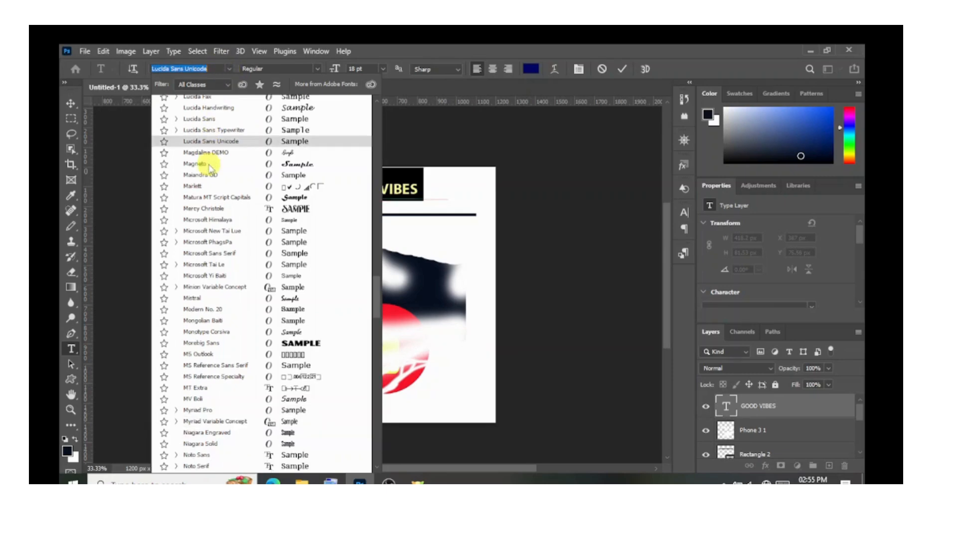
{"action": "scroll", "coordinate": [209, 169], "scroll_direction": "down", "scroll_amount": 1}
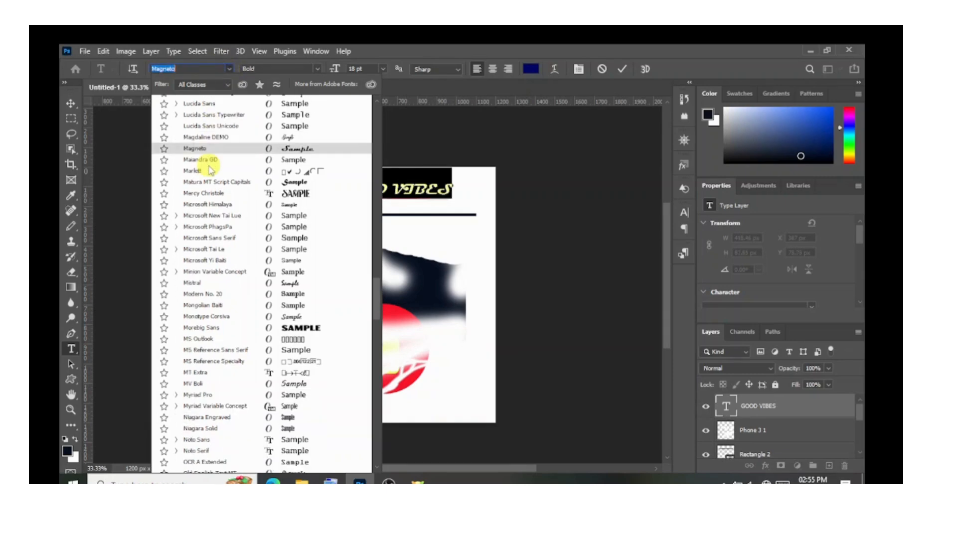
{"action": "scroll", "coordinate": [212, 169], "scroll_direction": "down", "scroll_amount": 1}
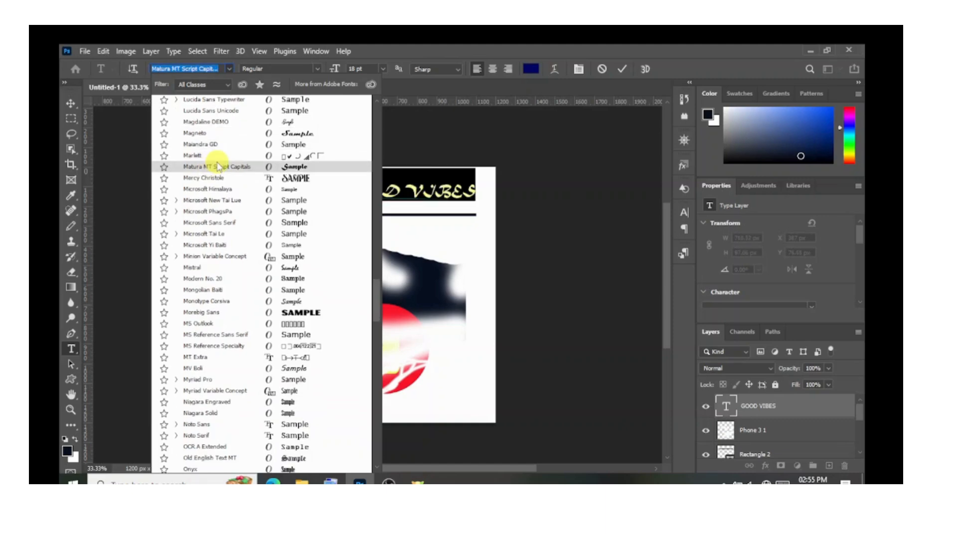
{"action": "scroll", "coordinate": [218, 167], "scroll_direction": "up", "scroll_amount": 11}
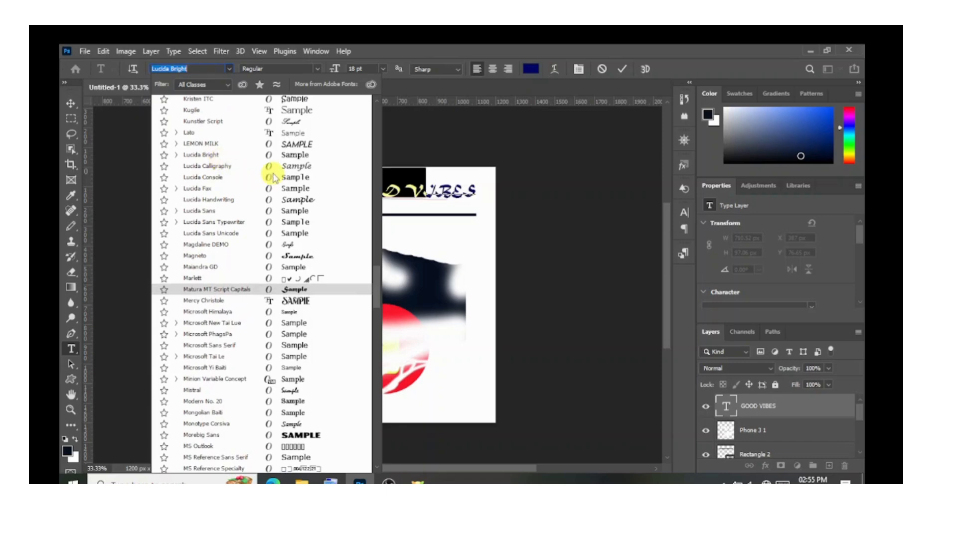
{"action": "scroll", "coordinate": [273, 179], "scroll_direction": "up", "scroll_amount": 7}
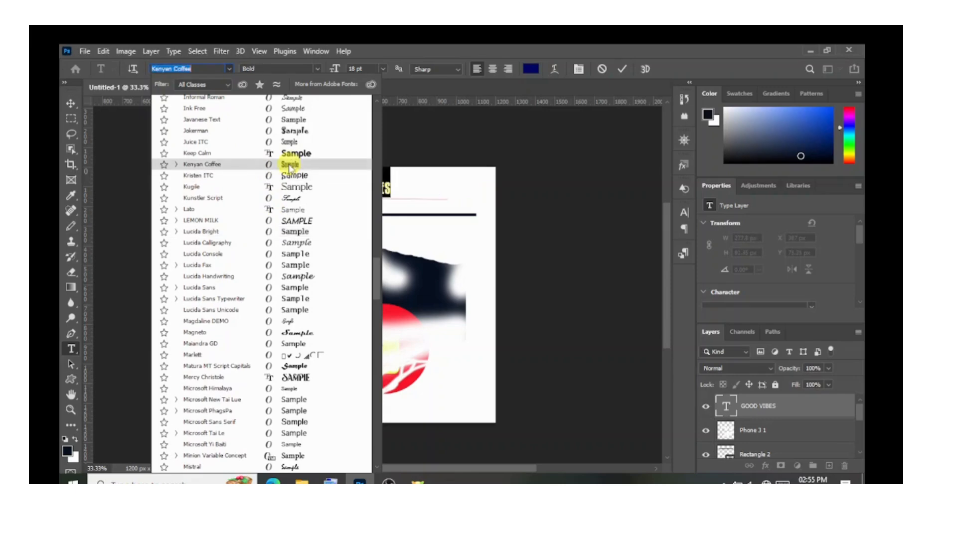
{"action": "left_click", "coordinate": [289, 166]}
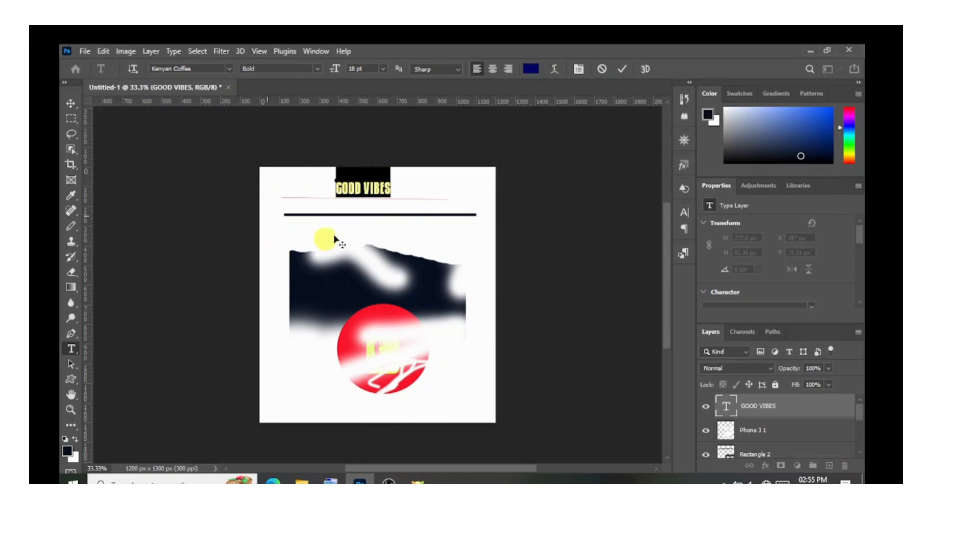
{"action": "left_click", "coordinate": [622, 69]}
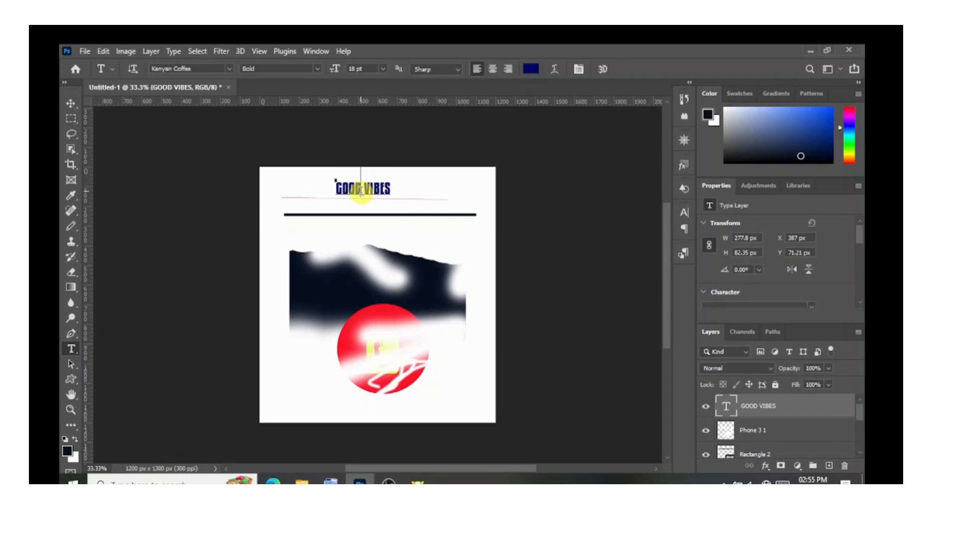
Reposition the GOOD VIBES text above the red line at about X 489 px, Y 47 px and commit it.
{"action": "left_click", "coordinate": [345, 189]}
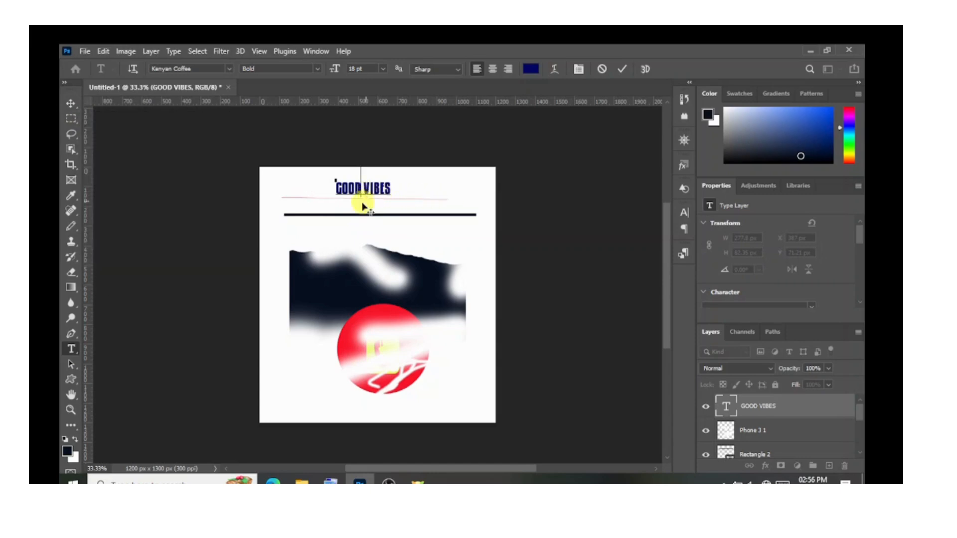
{"action": "left_click_drag", "start_coordinate": [360, 209], "coordinate": [368, 258]}
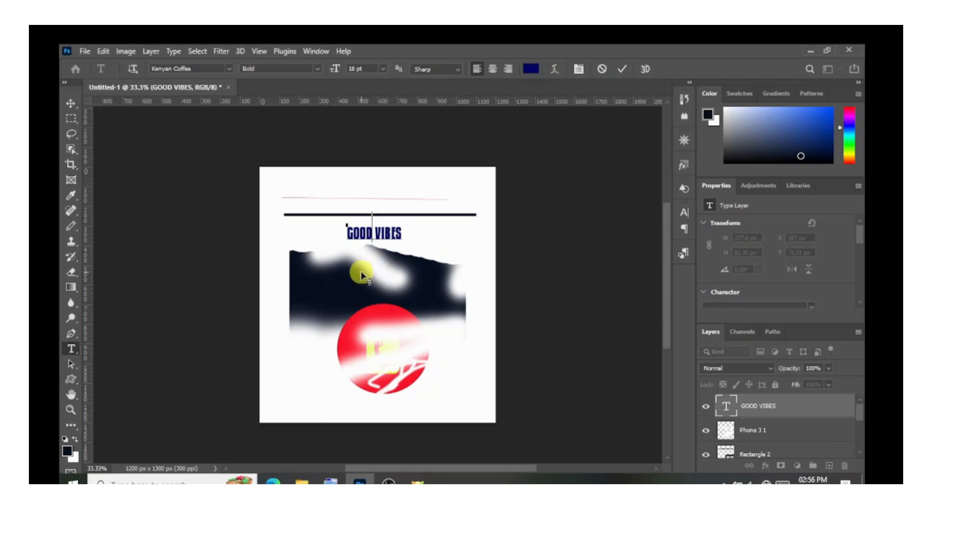
{"action": "left_click_drag", "start_coordinate": [364, 278], "coordinate": [372, 224]}
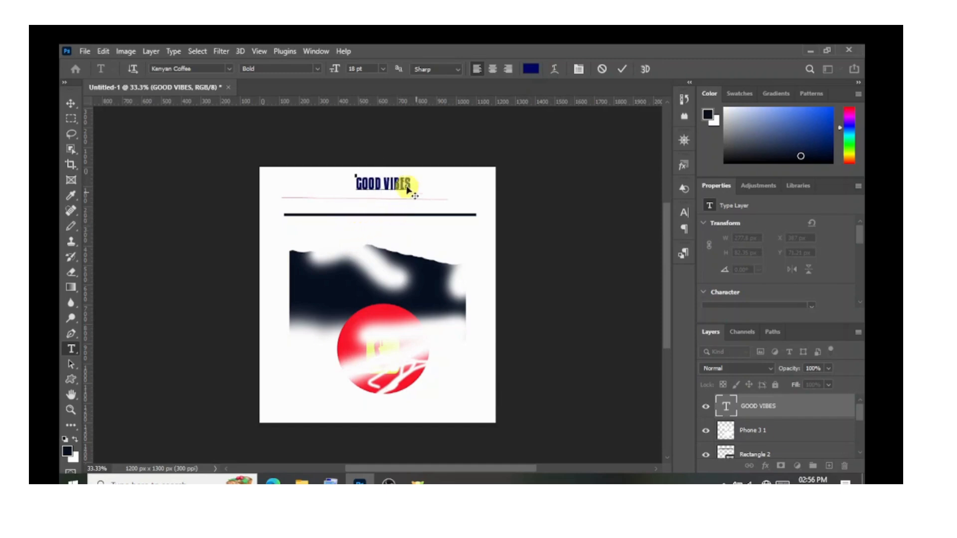
{"action": "left_click", "coordinate": [623, 69]}
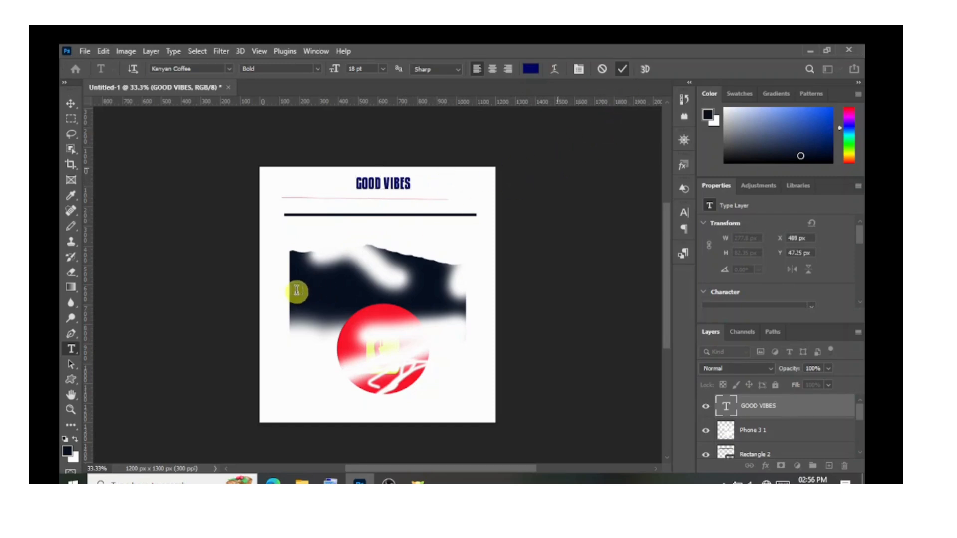